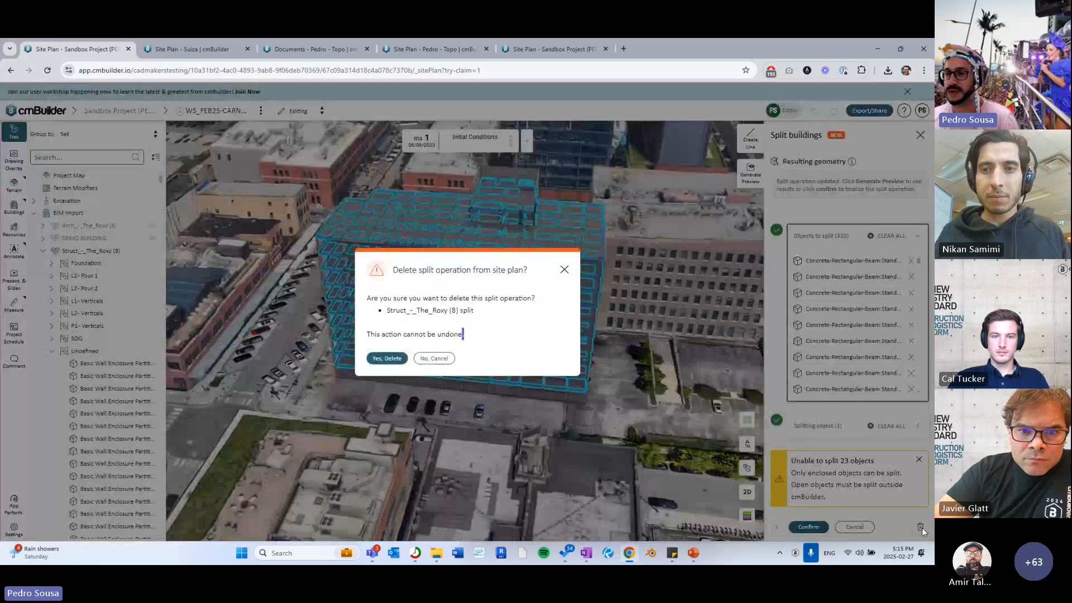
Delete the Struct_-_The_Roxy (8) split operation from the site plan and dismiss the workshop announcement banner
left_click(387, 359)
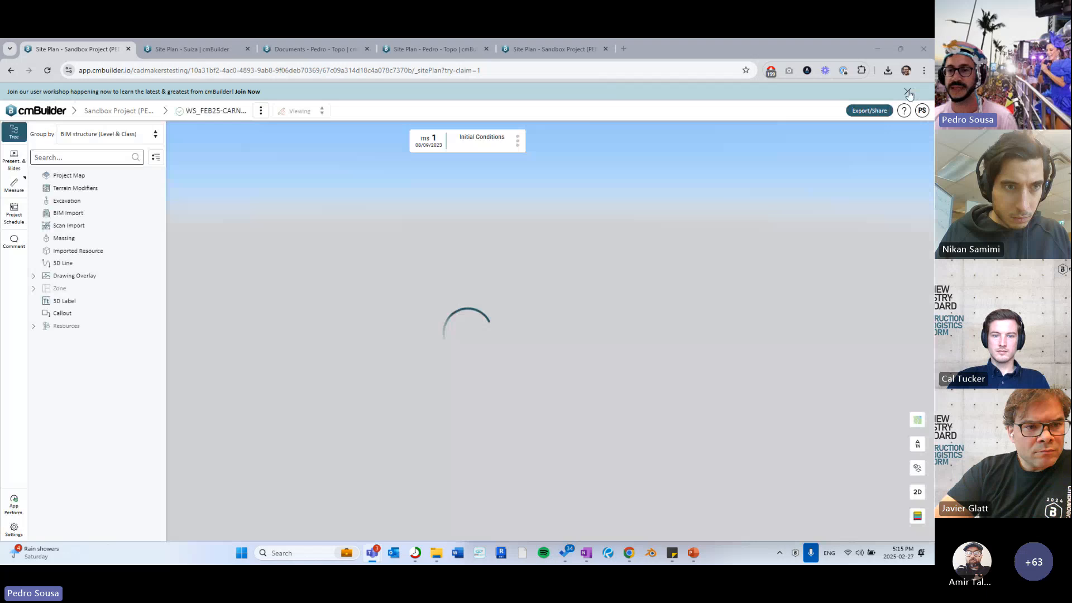
left_click(908, 91)
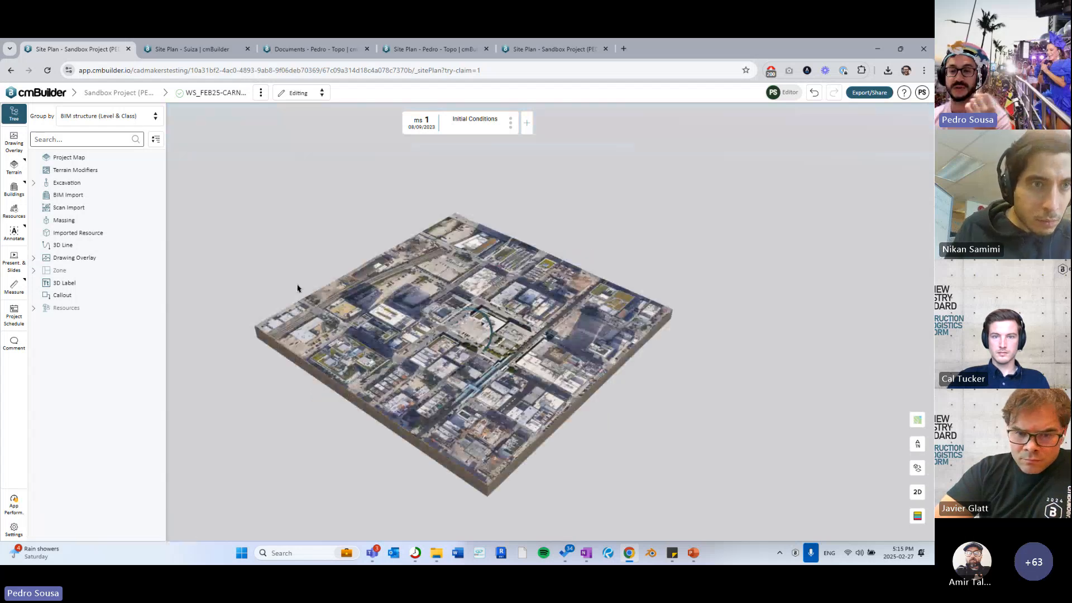
Temporarily hide the Struct_-_The_Roxy (8) BIM import on the site
left_click_drag(298, 288, 540, 259)
scroll(541, 258, "up", 5)
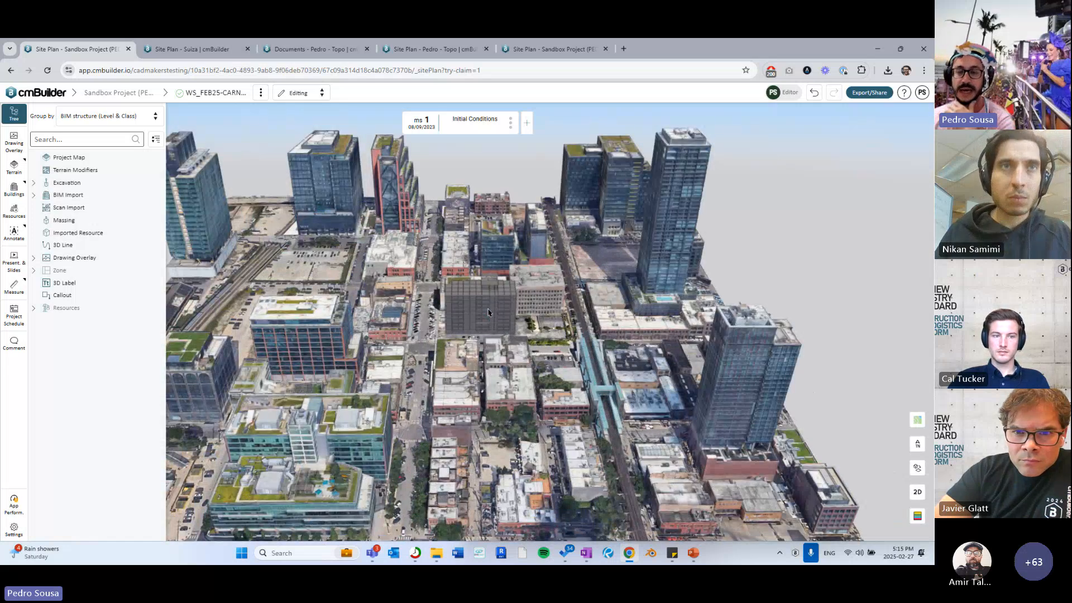
scroll(495, 290, "up", 10)
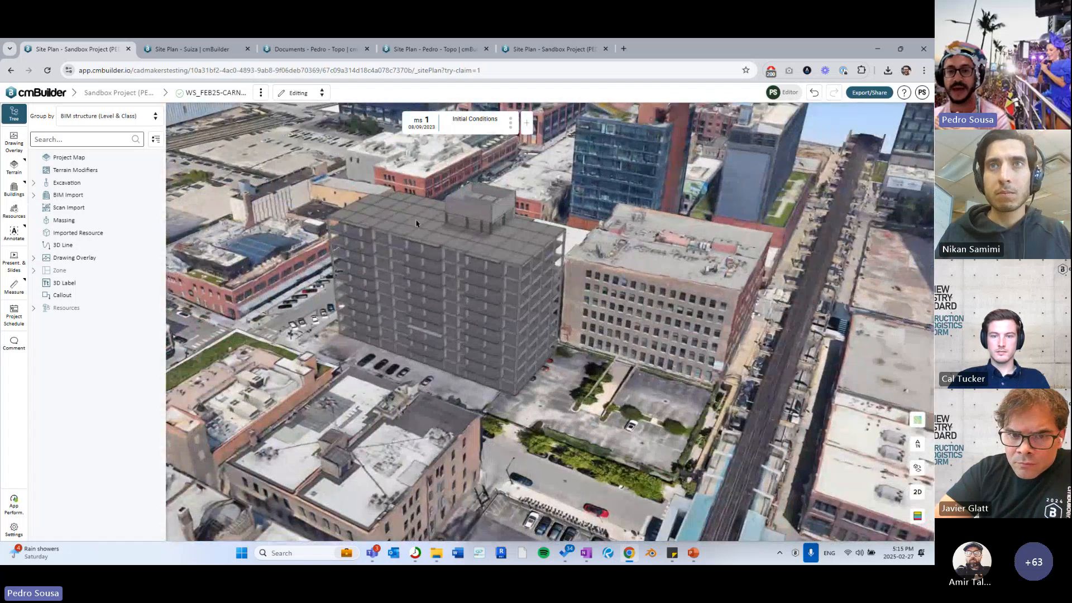
left_click(34, 194)
left_click(106, 234)
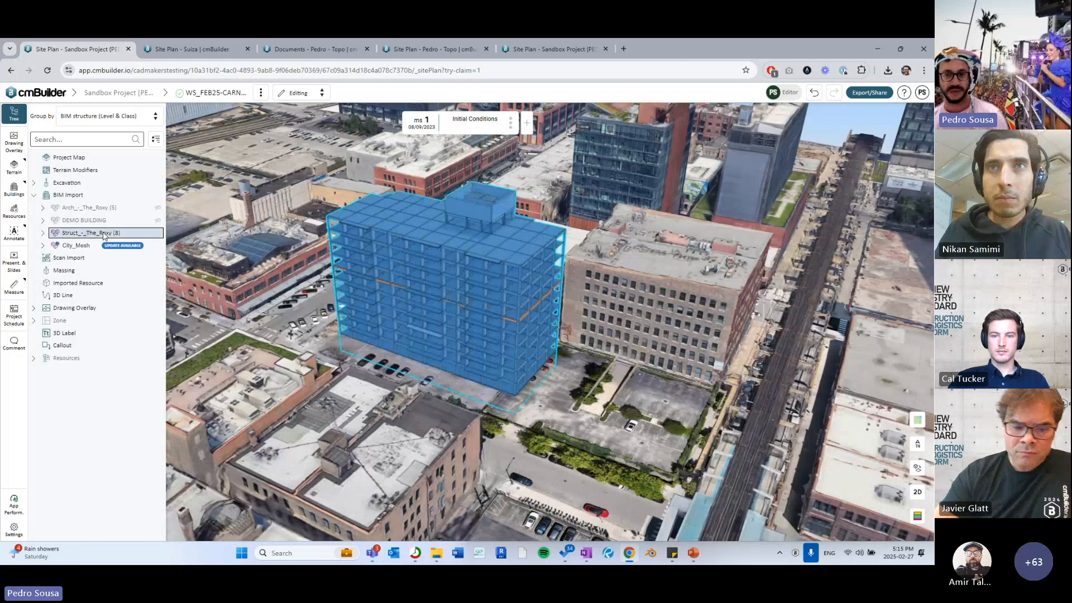
left_click(158, 232)
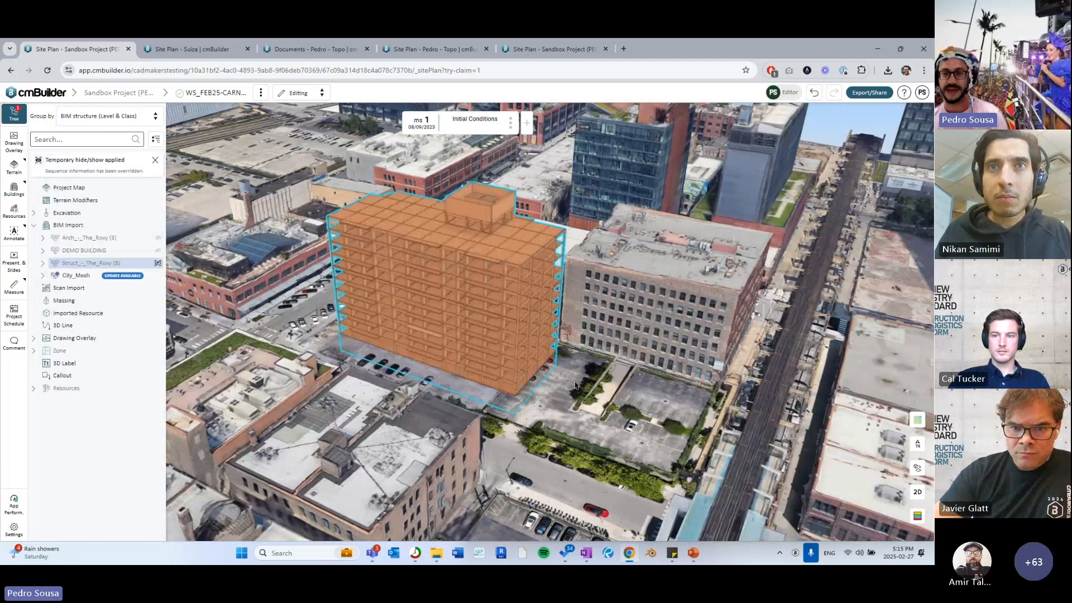
left_click(580, 388)
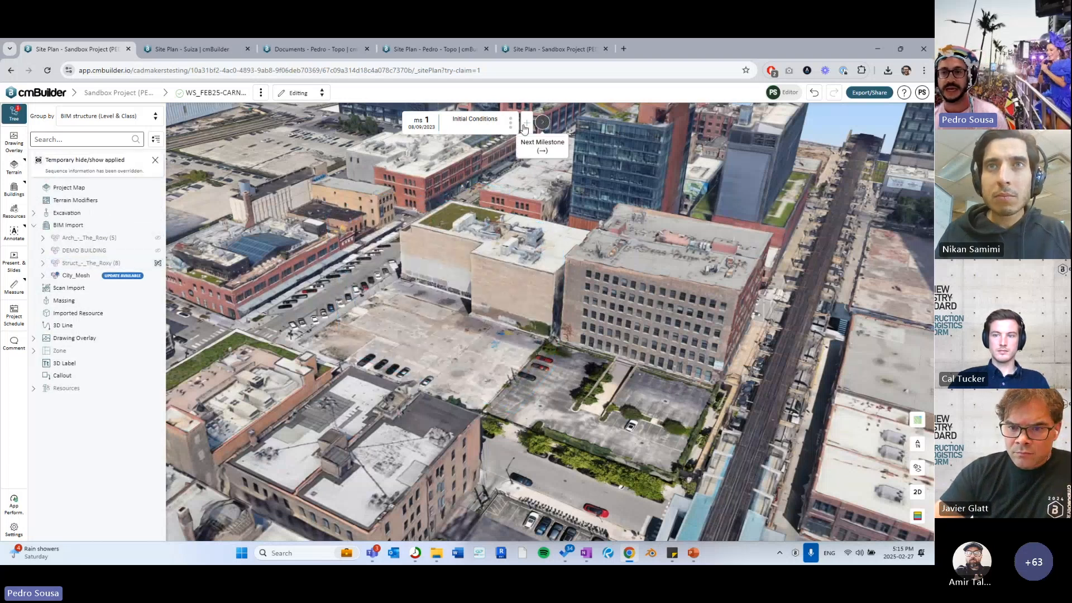
Go to the Site Mobilization milestone and connect all DEMO BUILDING elements to the timeline
left_click(542, 122)
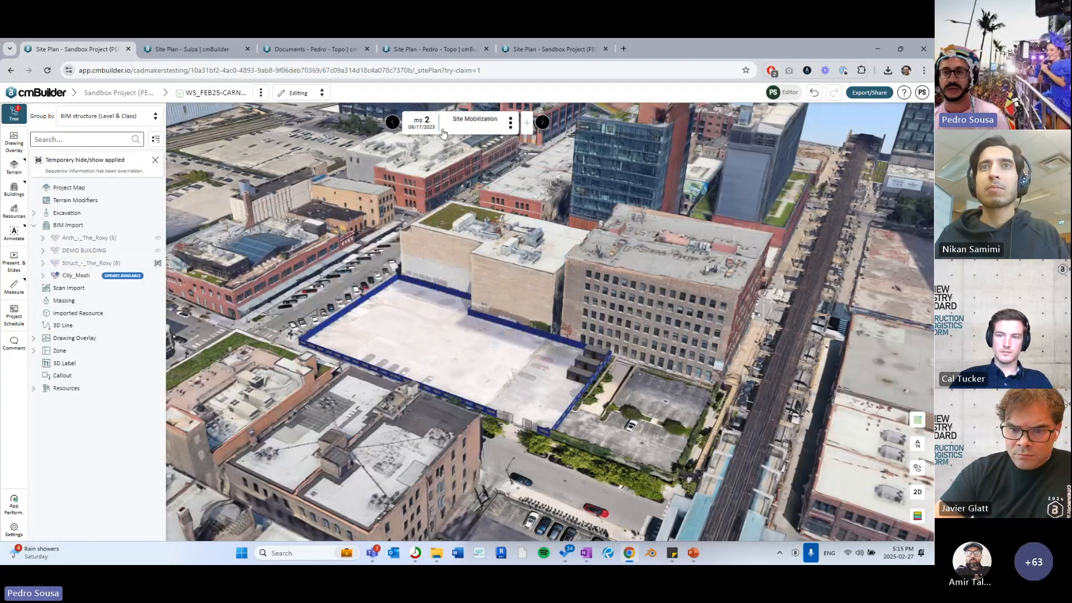
left_click(103, 251)
right_click(104, 252)
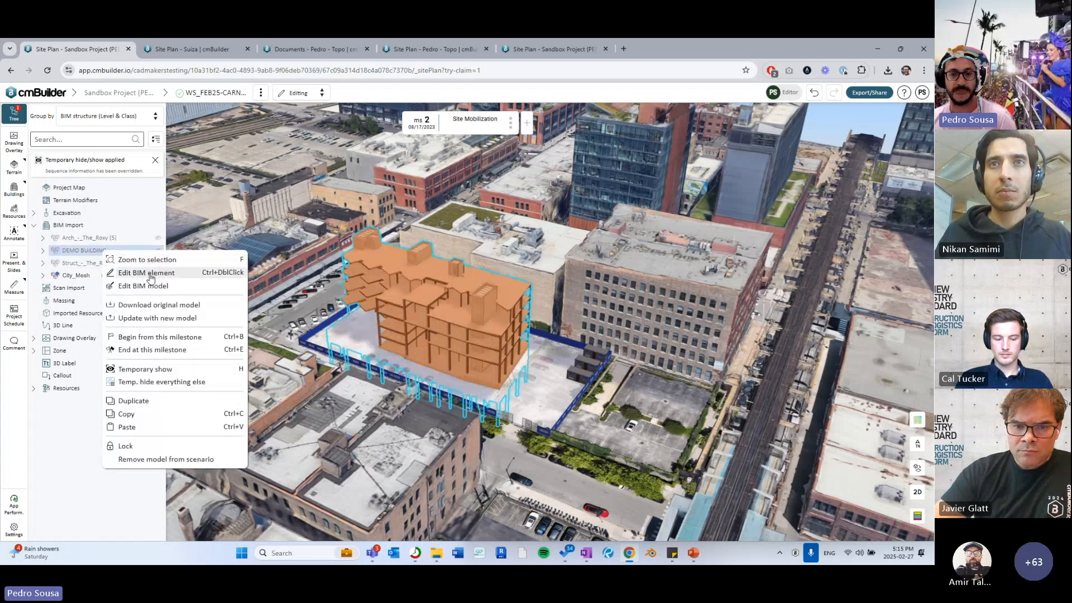
left_click(150, 274)
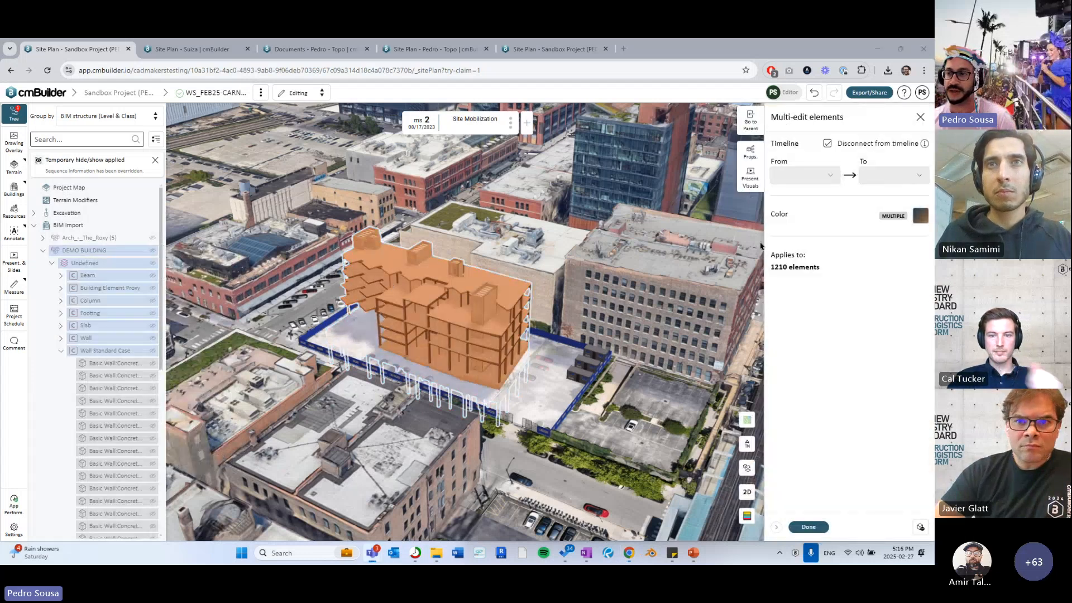
left_click(828, 144)
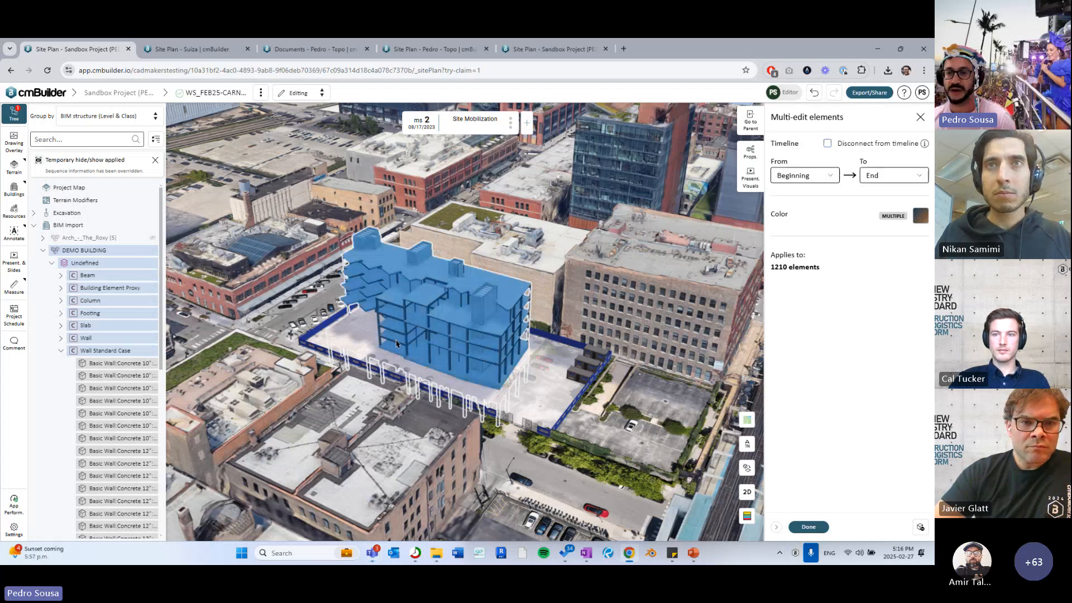
Set the DEMO BUILDING elements to end at the Demolition milestone and check the model at the following milestone
left_click(542, 122)
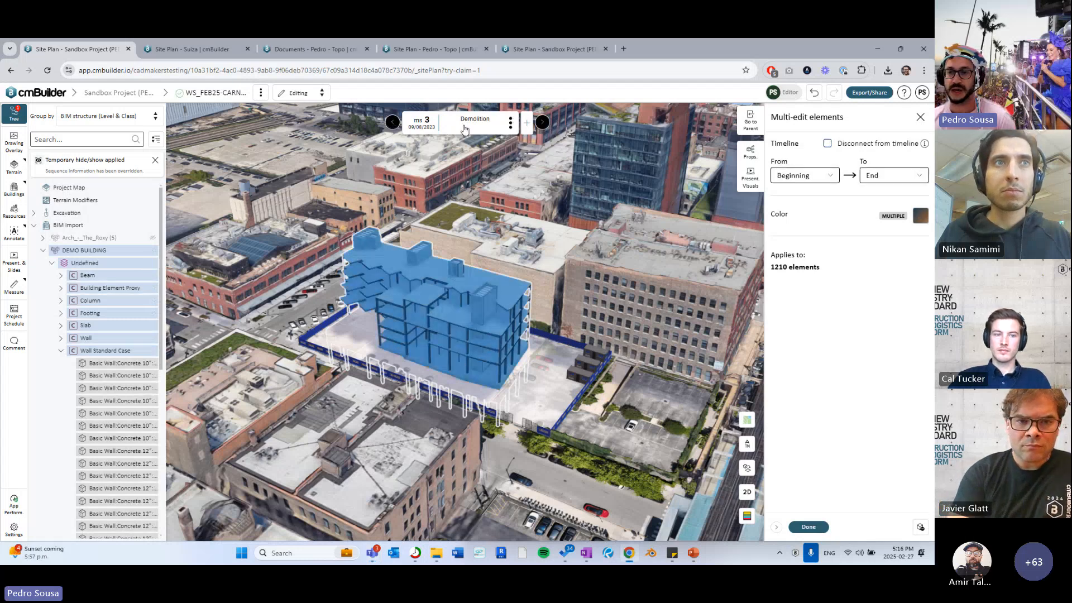
left_click(889, 178)
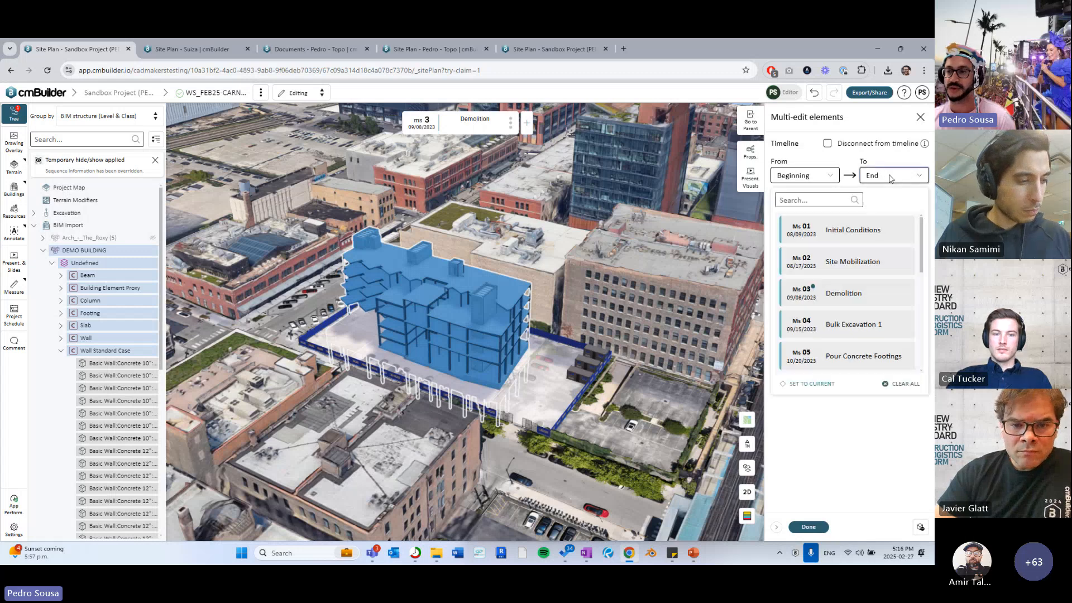
left_click(864, 298)
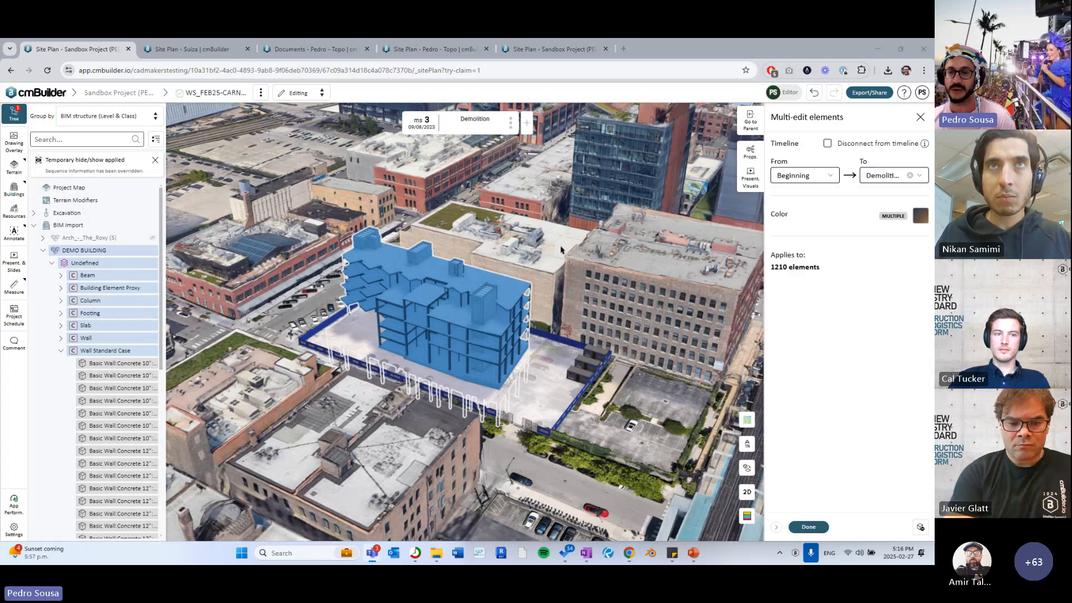
left_click(623, 382)
left_click(544, 123)
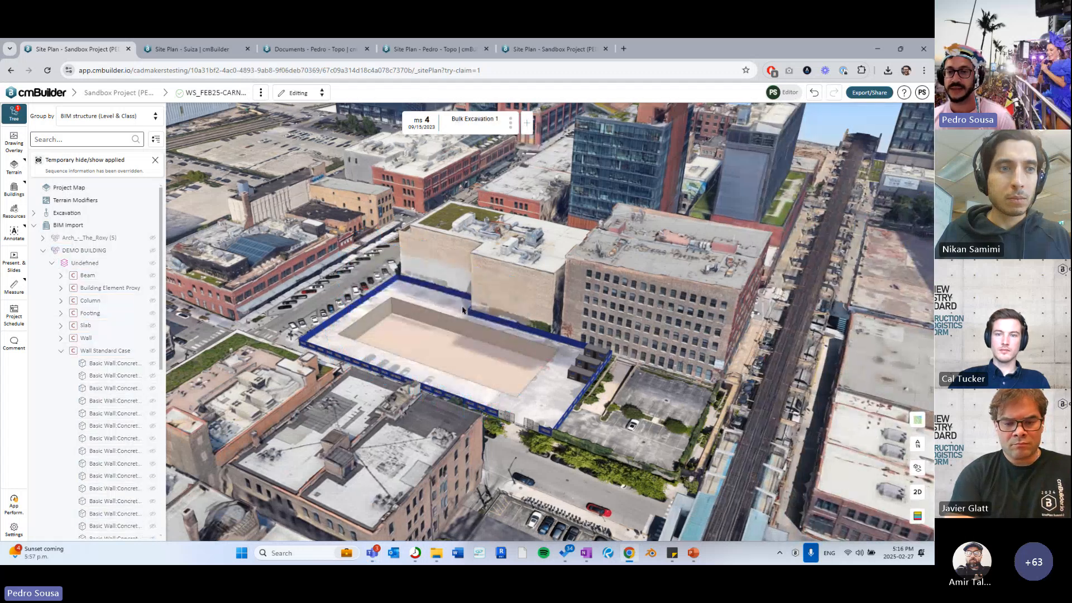
left_click(393, 122)
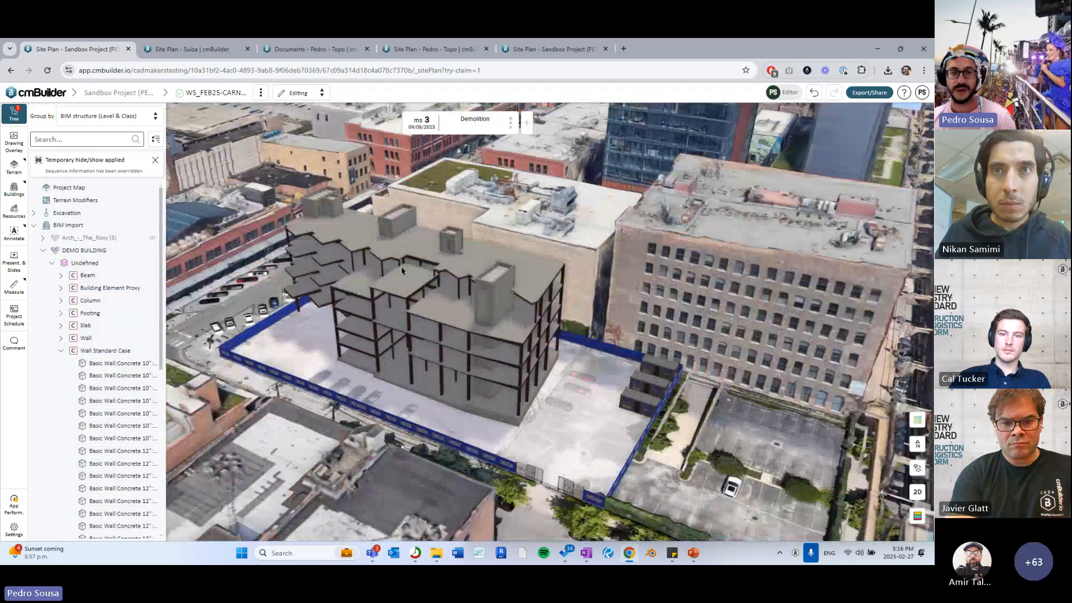
left_click(399, 276)
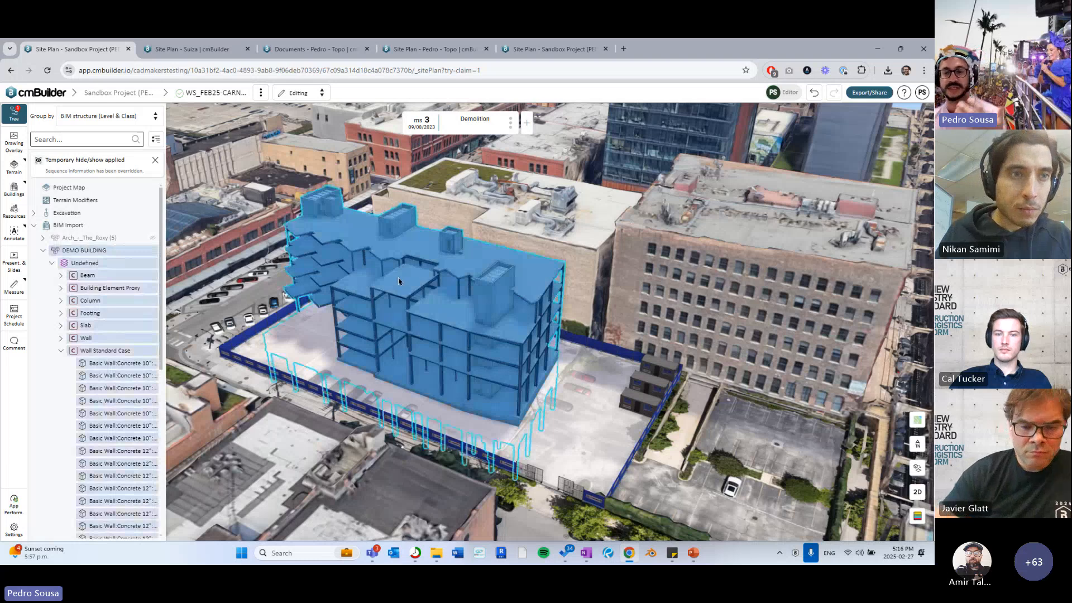
left_click(43, 250)
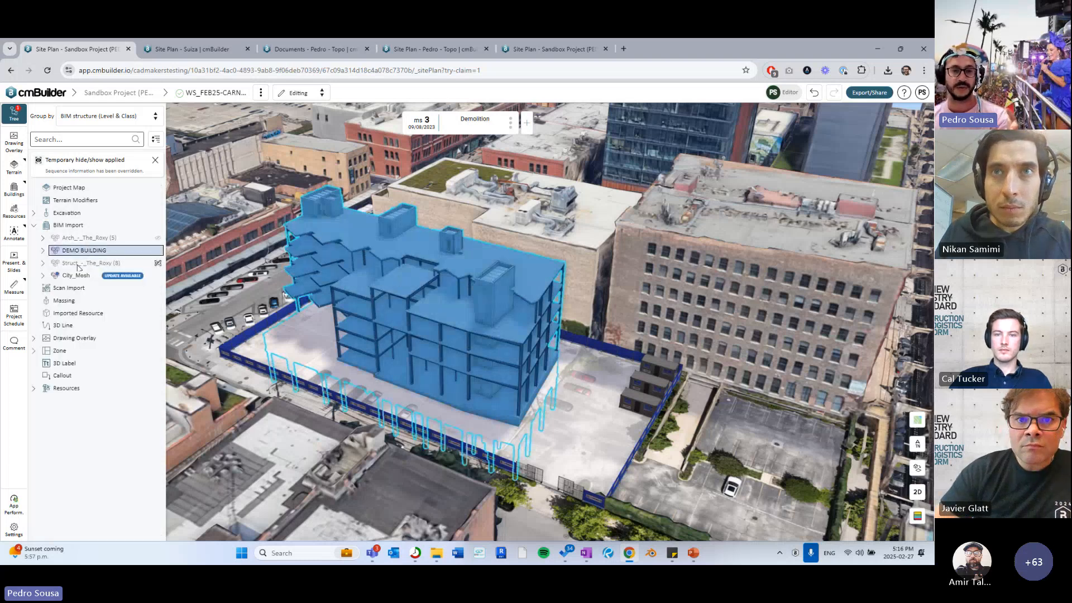
right_click(106, 267)
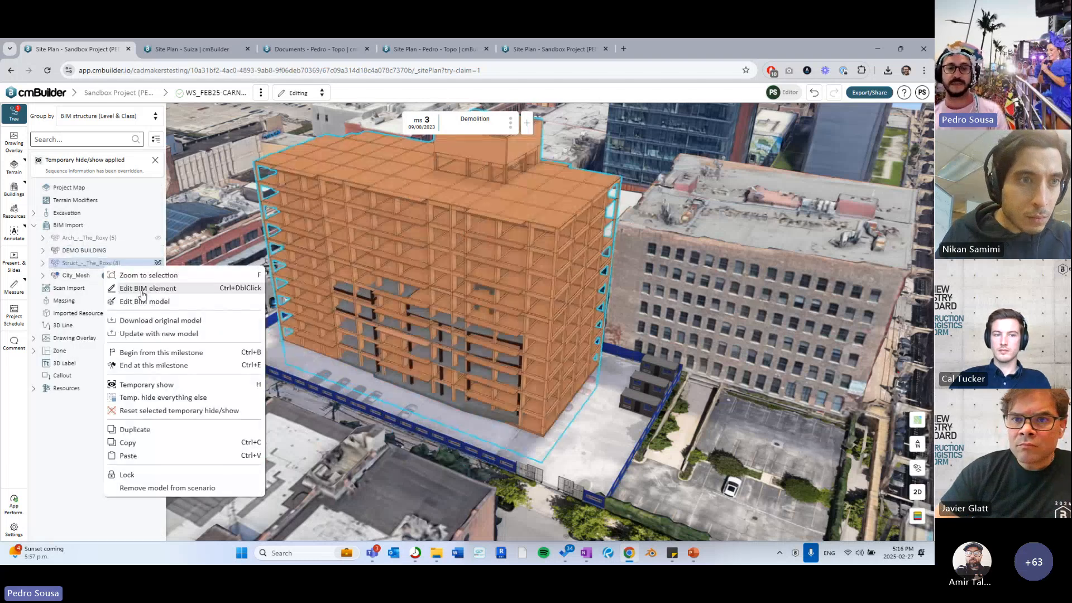
left_click(137, 291)
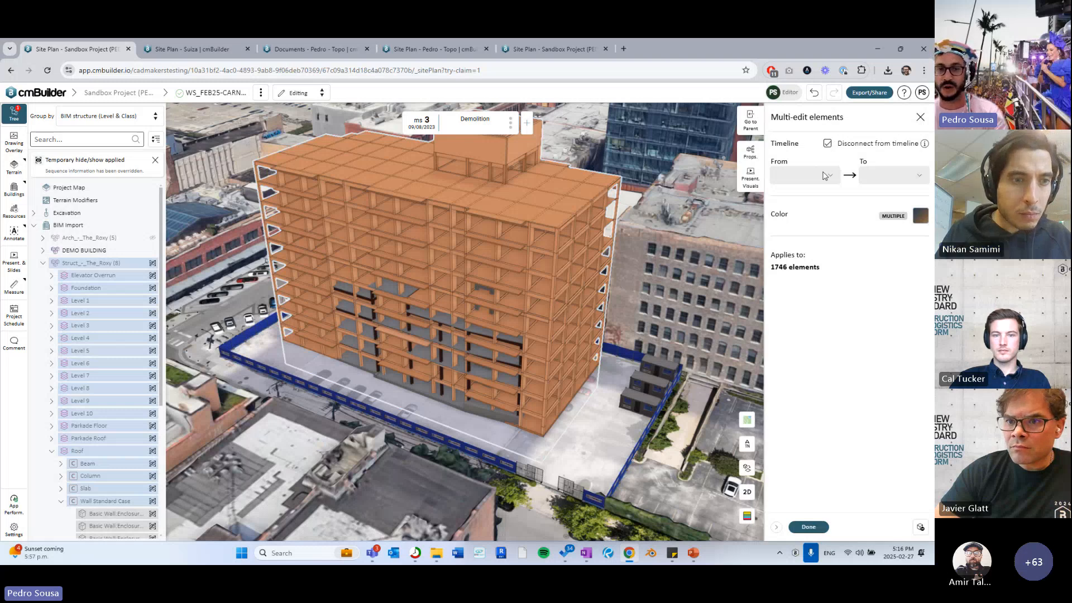
left_click(809, 527)
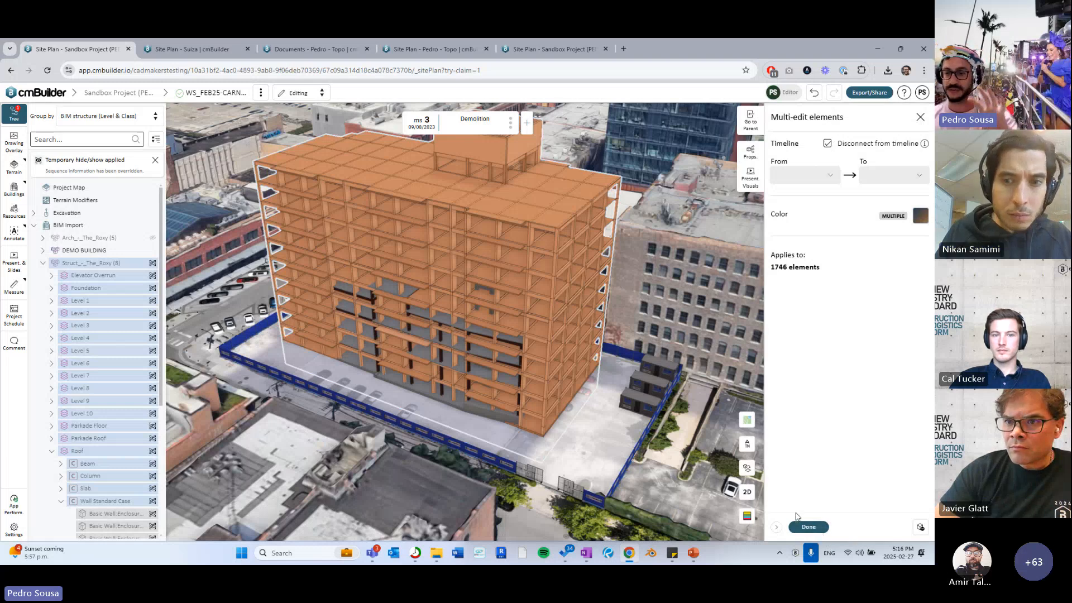
left_click(737, 472)
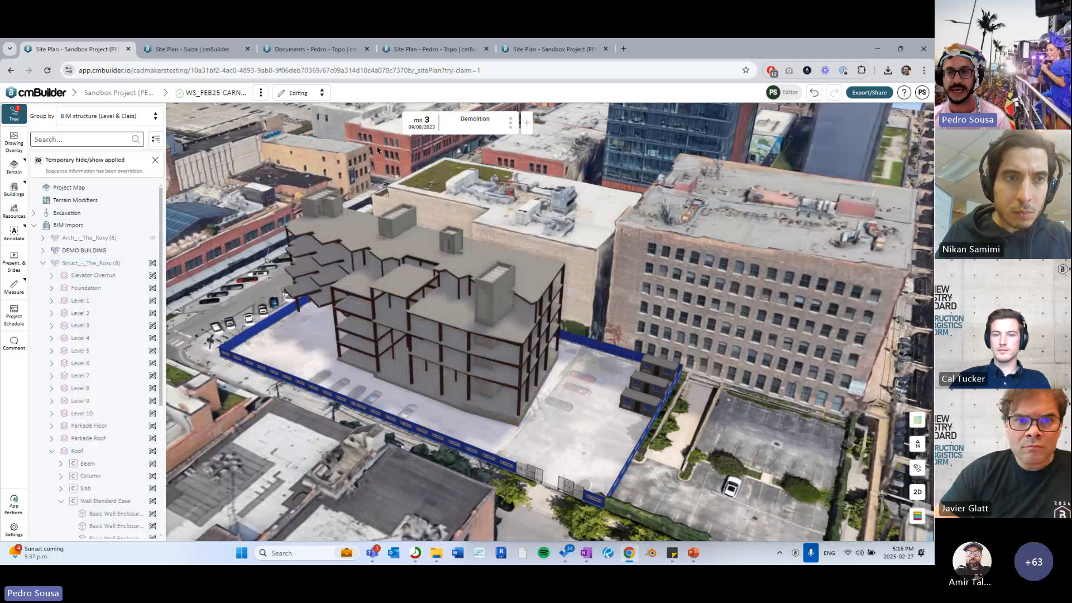
left_click(82, 249)
right_click(81, 249)
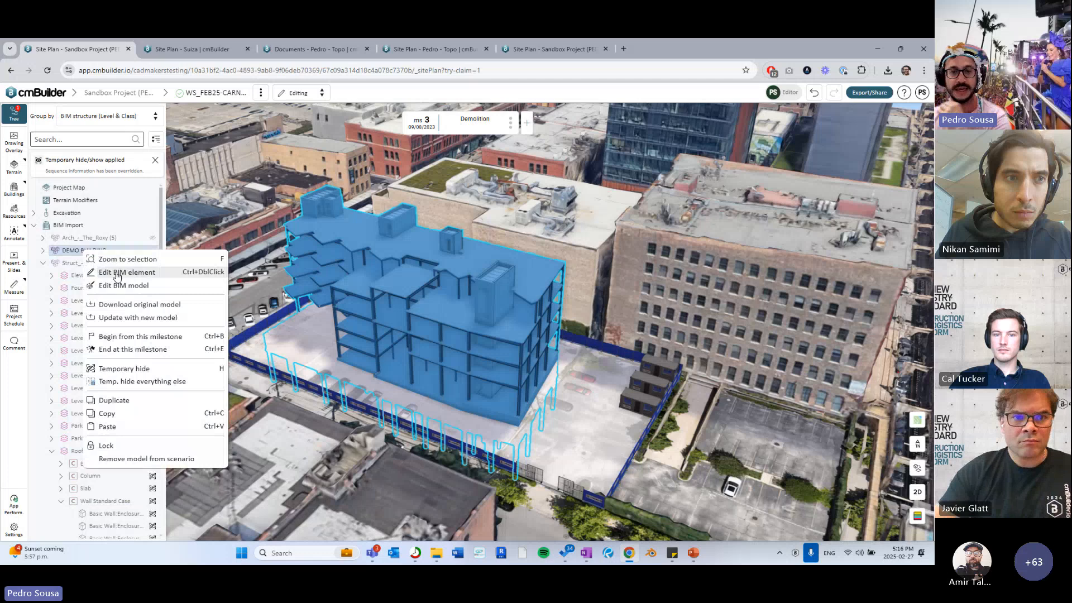
Clear the temporary hide/show override and turn off Disconnect from timeline for the Struct_-_The_Roxy (8) elements
left_click(154, 166)
left_click(94, 232)
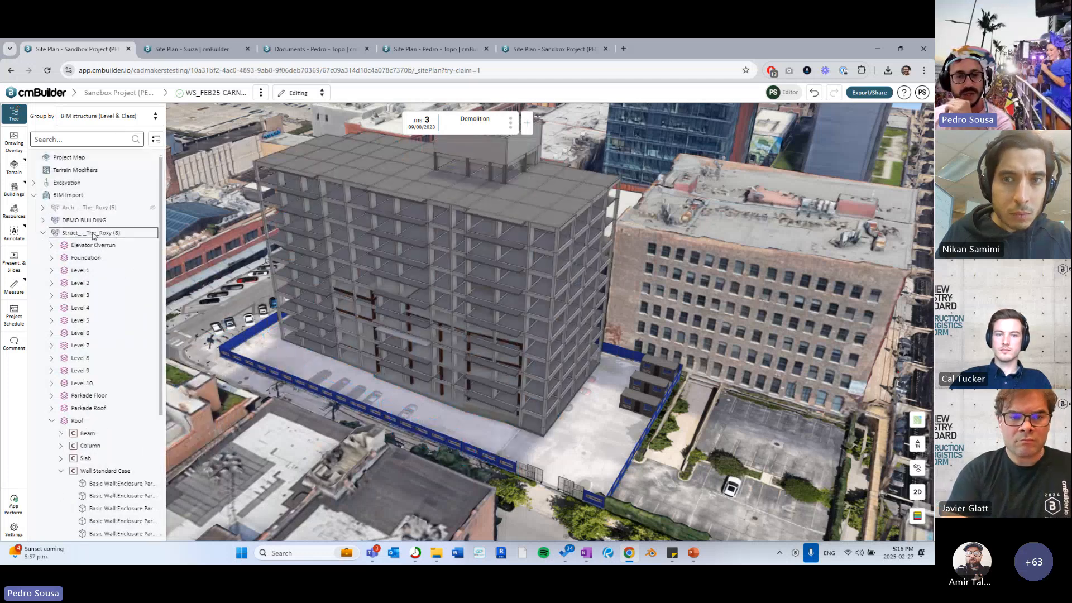
right_click(95, 233)
left_click(134, 255)
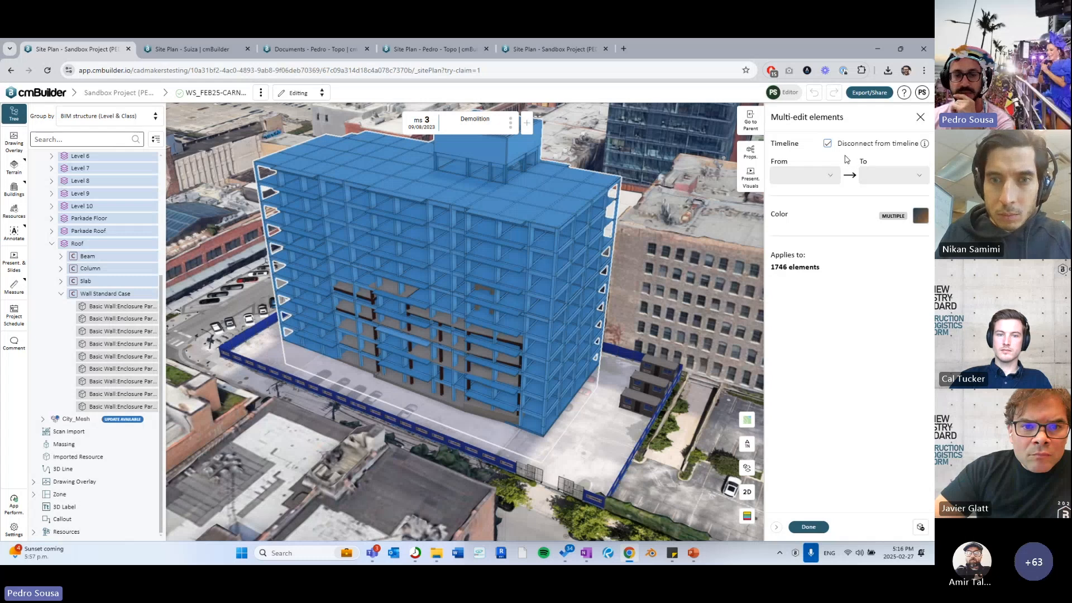
left_click(827, 143)
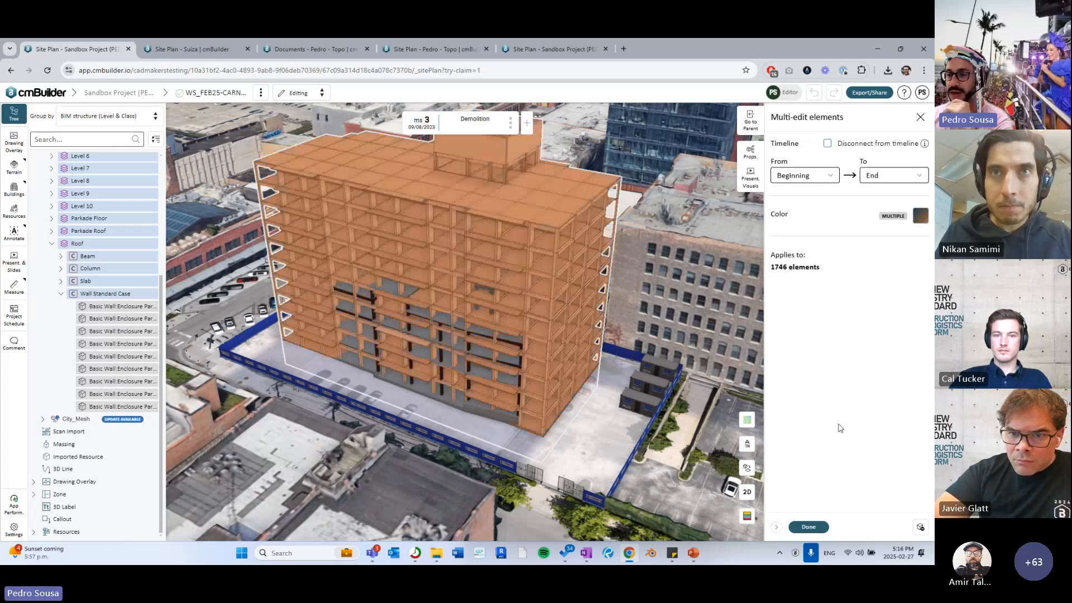
left_click(809, 526)
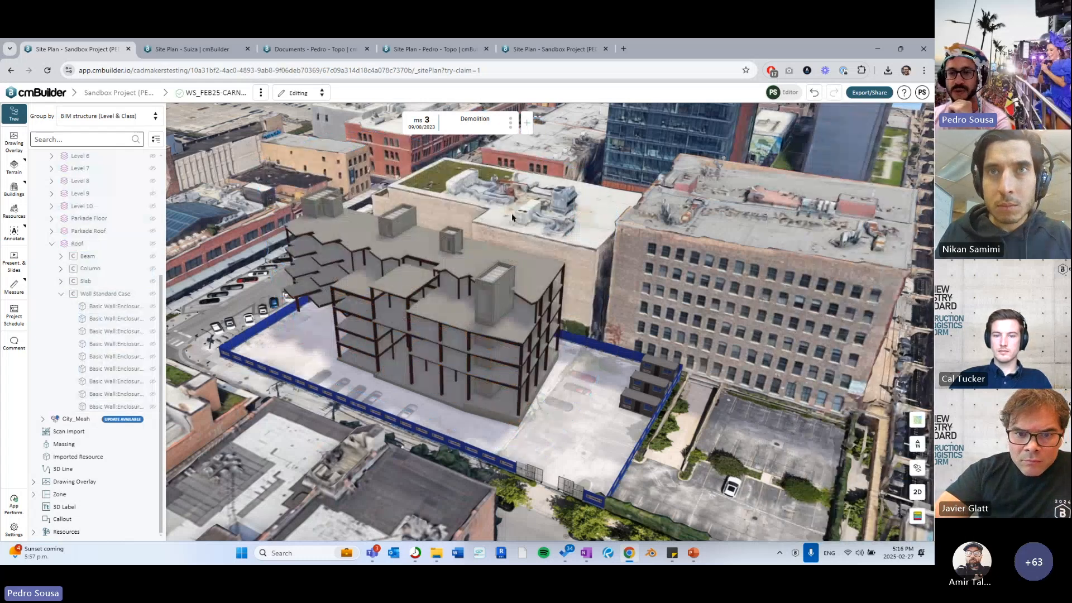
Assign the Demolition animation type to the DEMO BUILDING elements in their presentation visuals
scroll(86, 225, "up", 5)
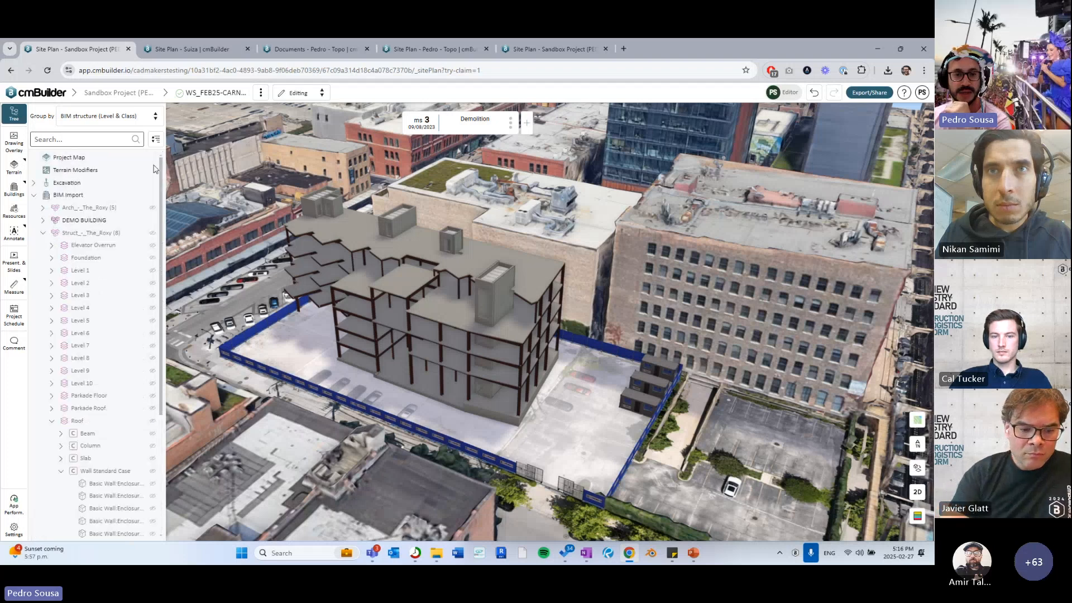
left_click(84, 225)
right_click(413, 286)
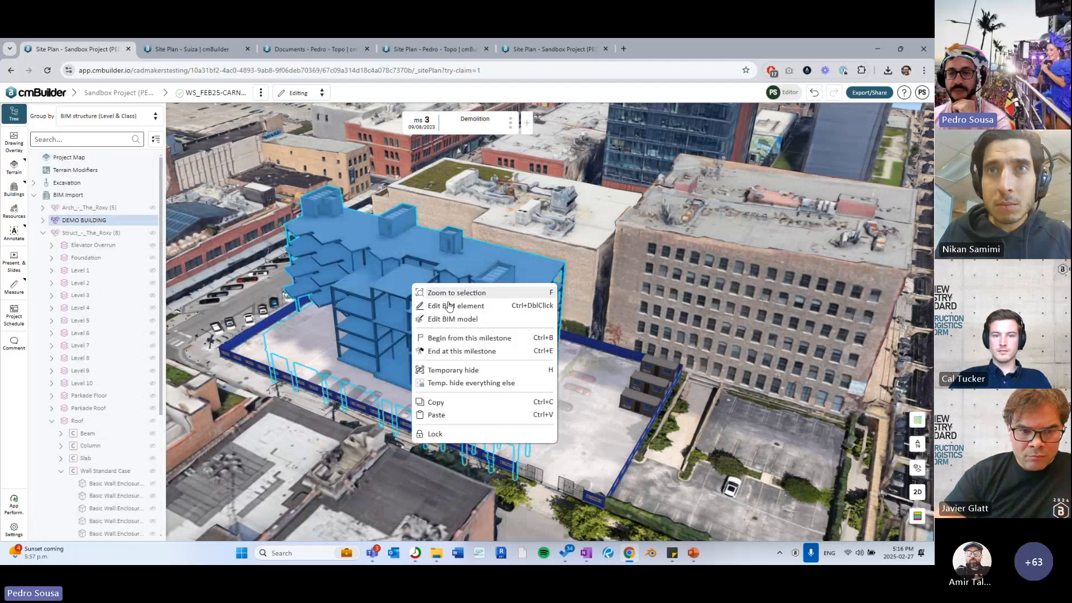
left_click(455, 305)
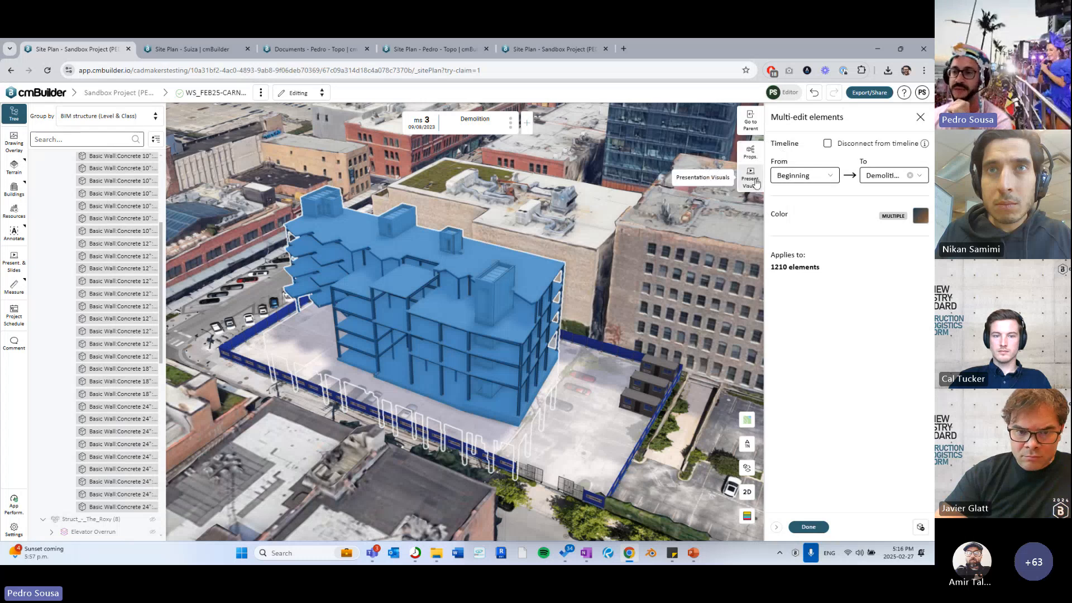
left_click(756, 184)
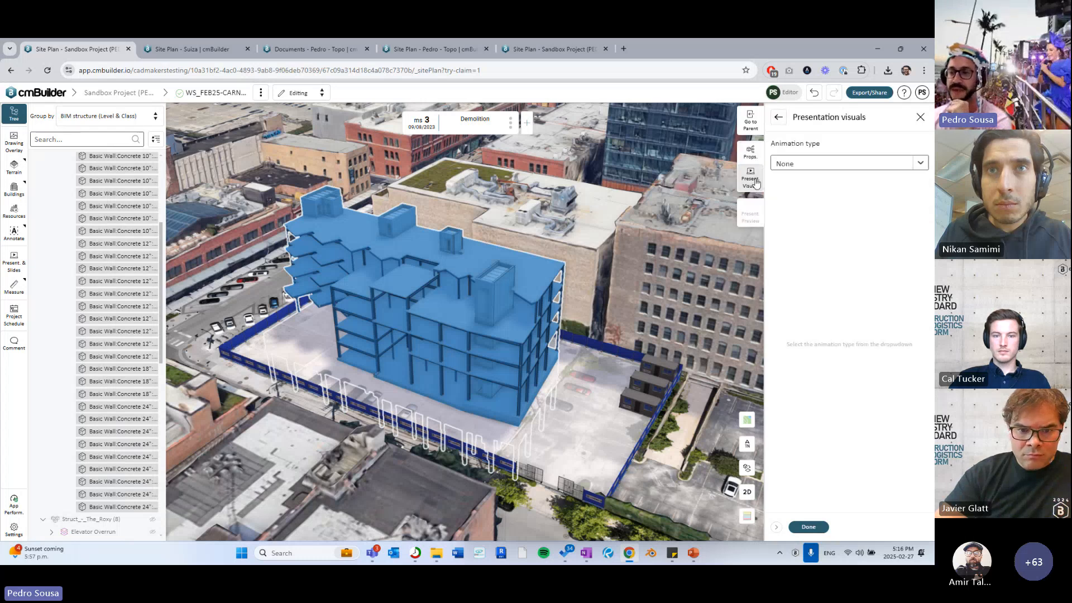
left_click(801, 165)
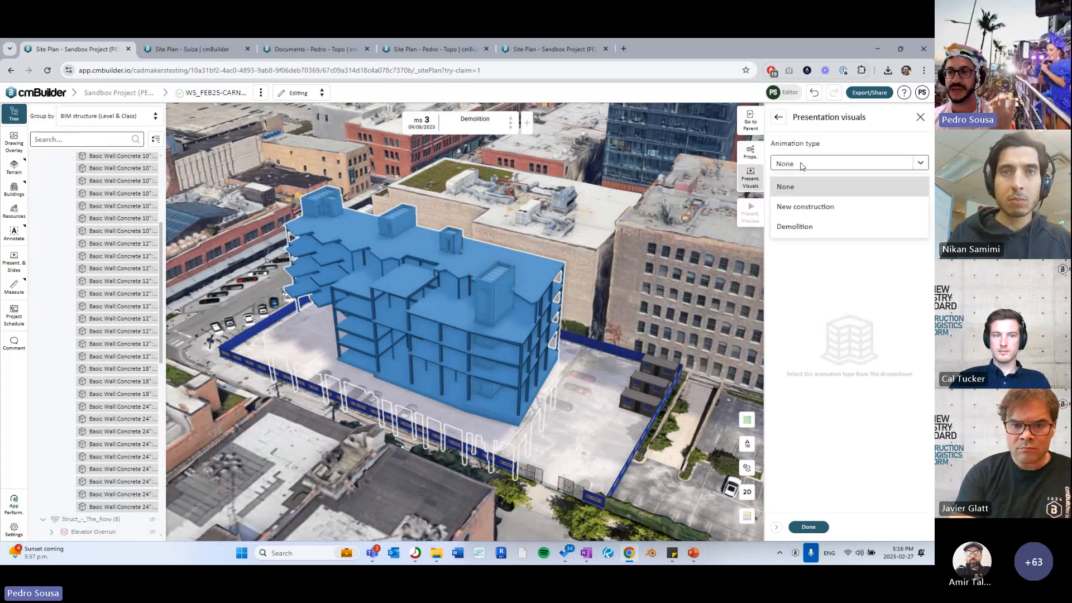
left_click(805, 225)
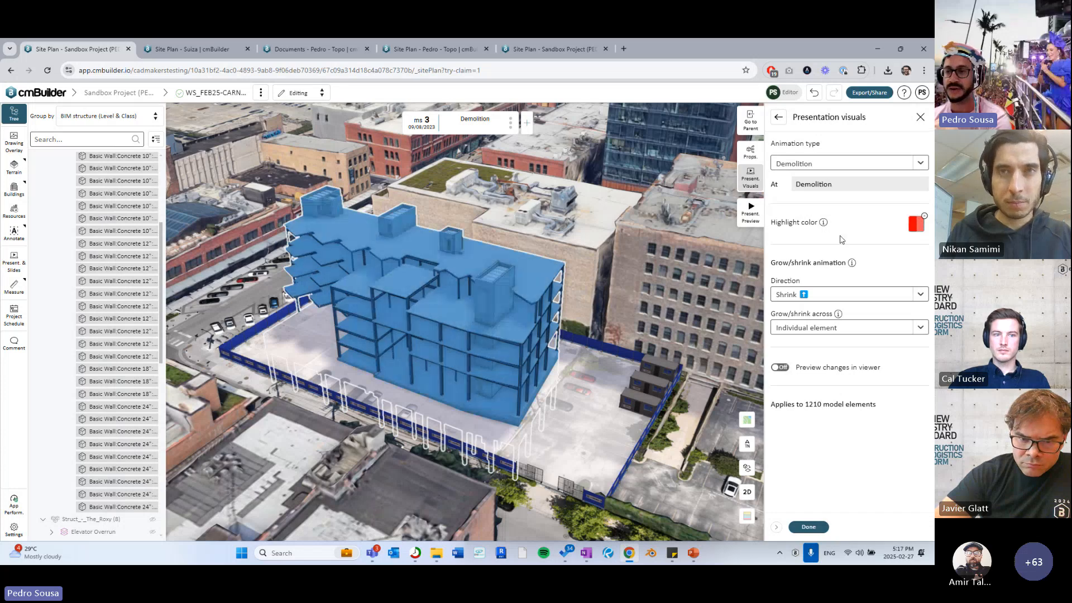
Preview the demolition animation in the viewer, set it to shrink downward across the whole model, and finish editing the DEMO BUILDING elements
left_click(779, 367)
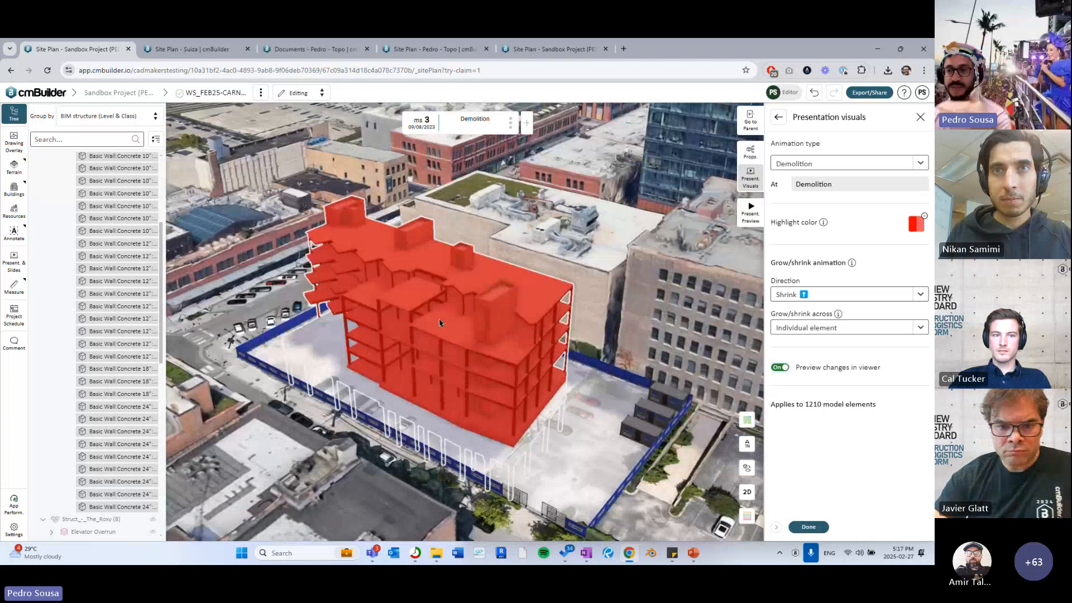
left_click(802, 298)
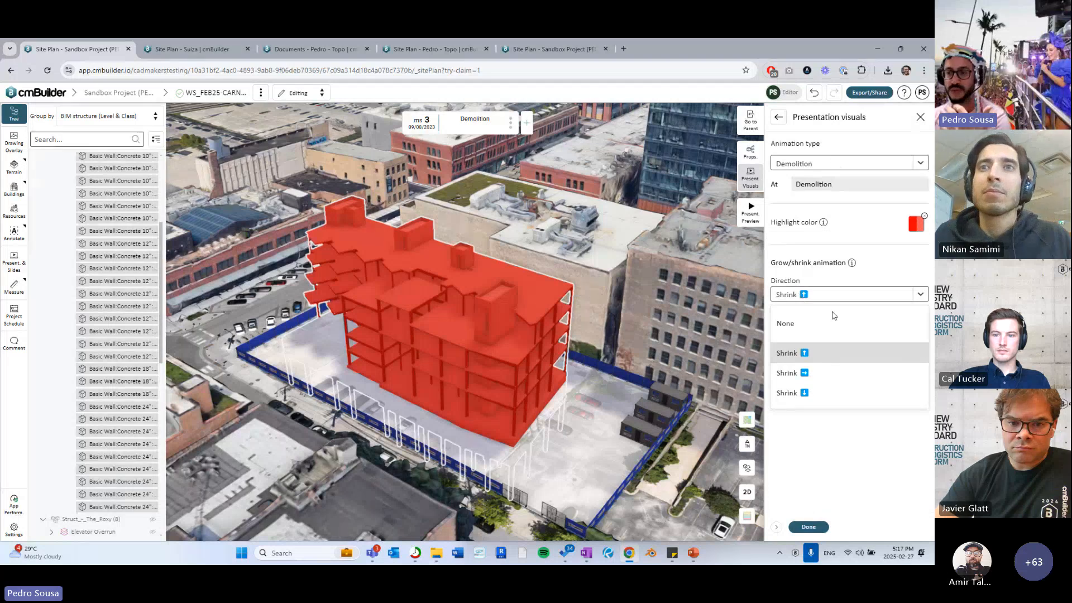
left_click(817, 395)
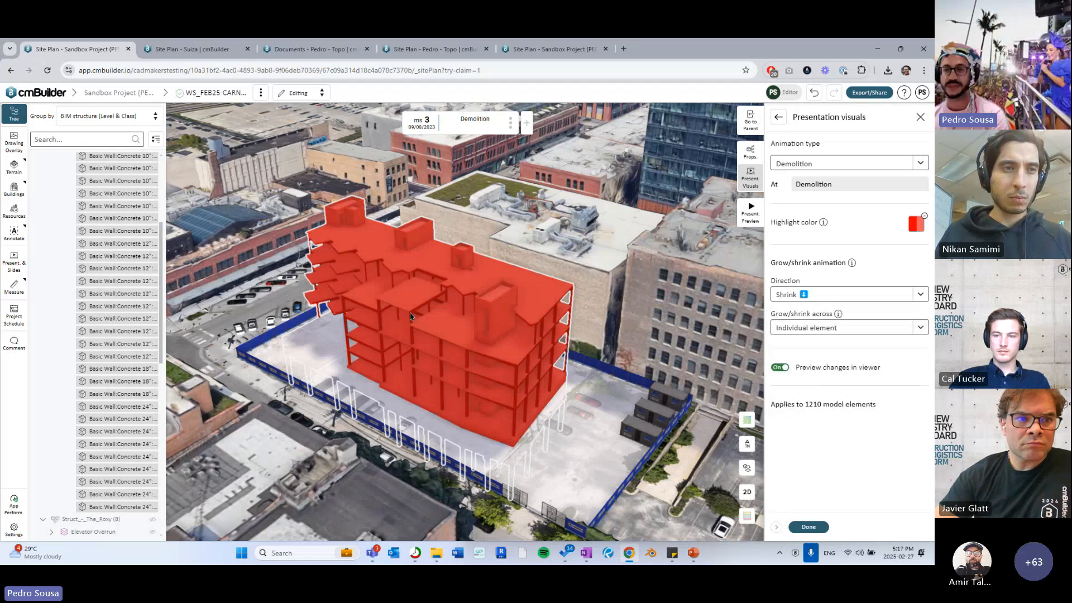
left_click(798, 330)
left_click(799, 352)
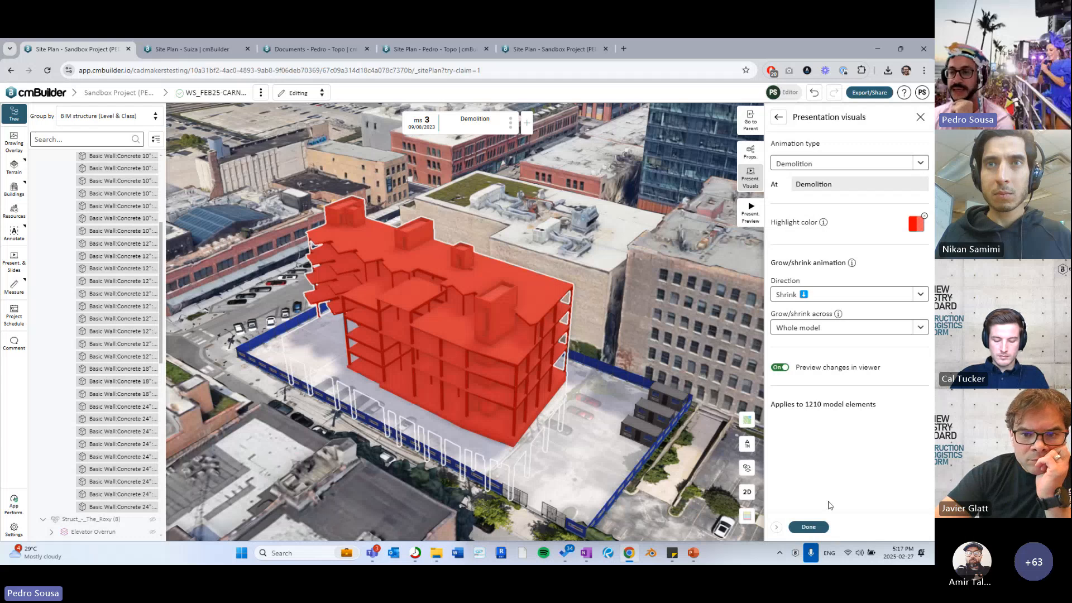
left_click(809, 526)
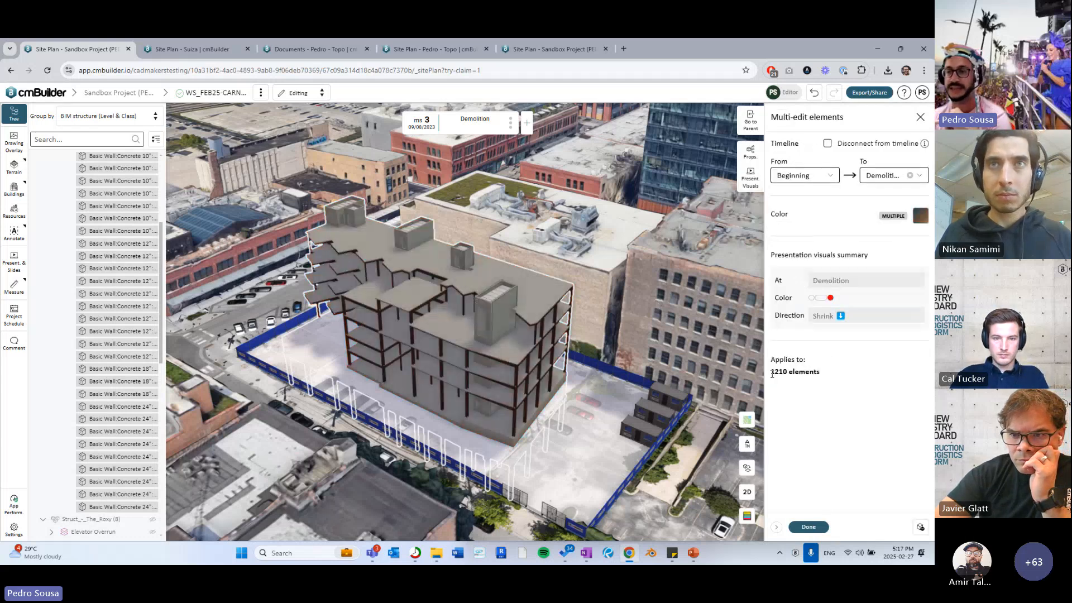
left_click_drag(772, 373, 806, 372)
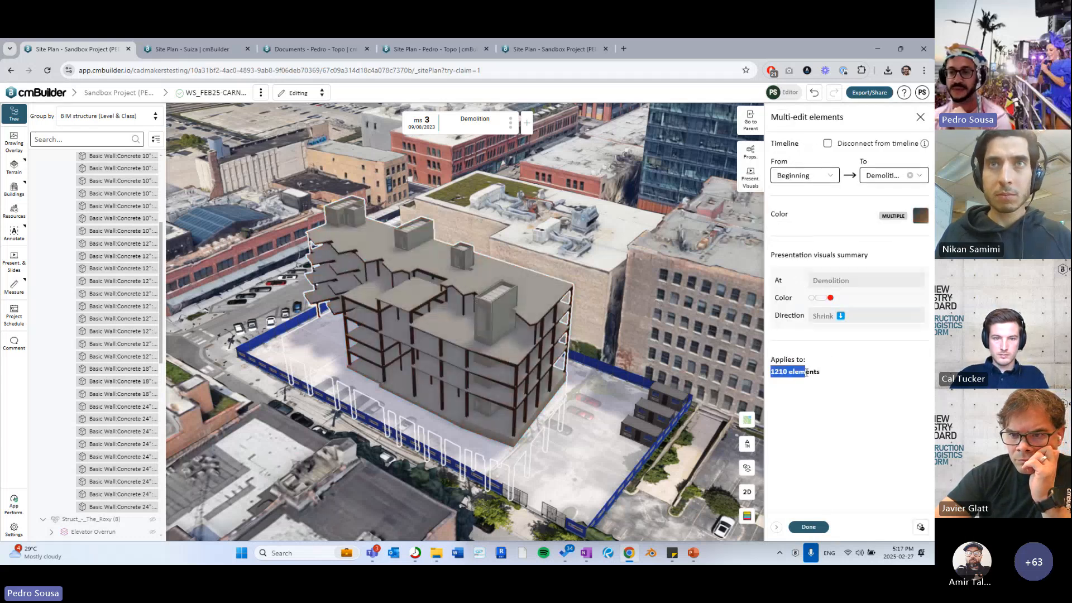
left_click(836, 367)
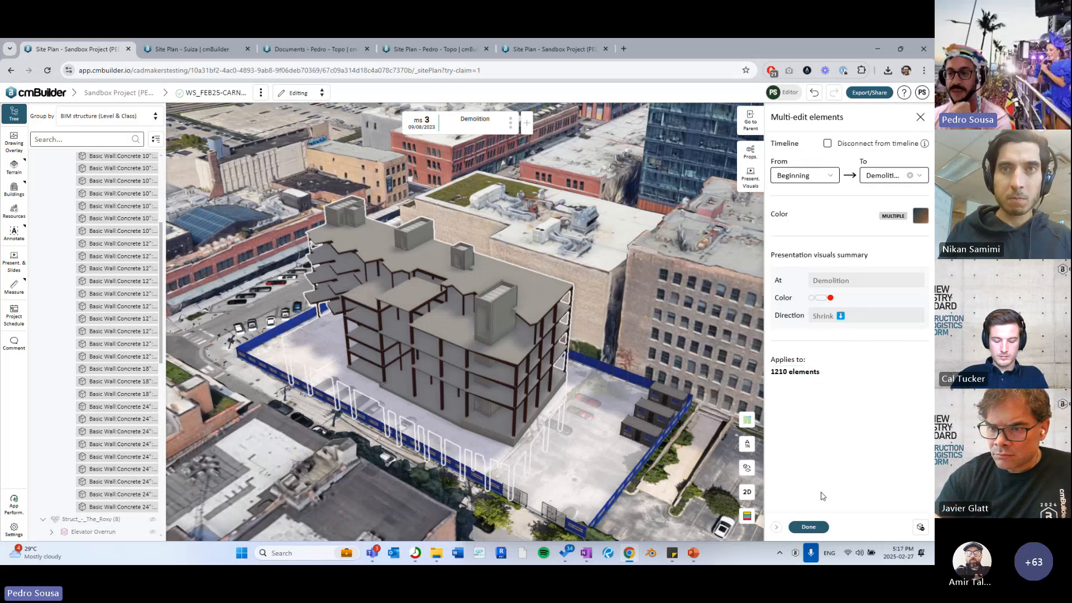
left_click(810, 527)
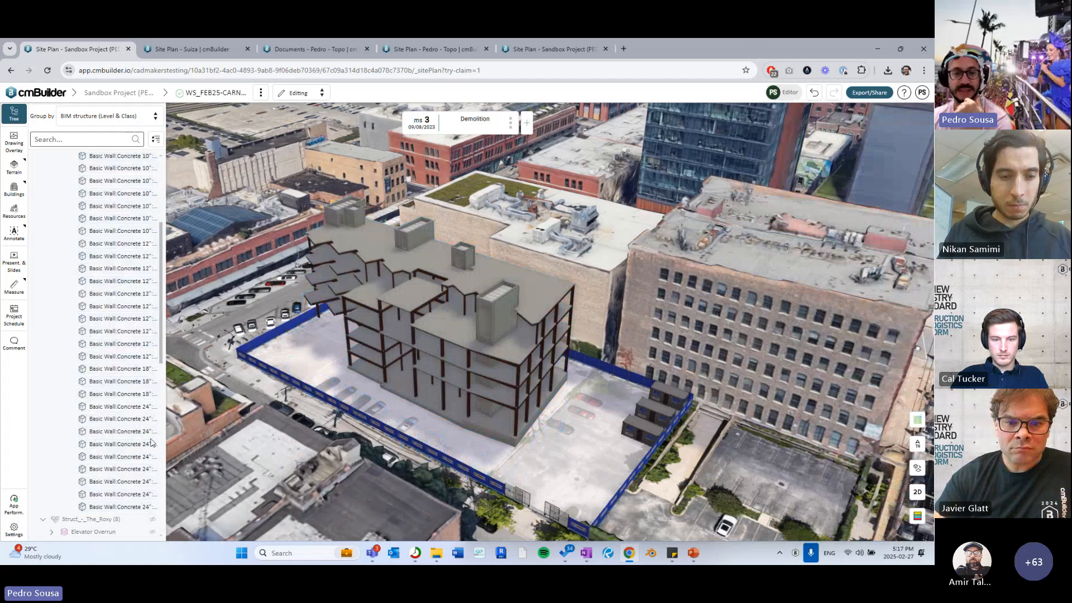
Open the presentation slides, play the presentation through the Demolition milestone, and exit playback
left_click(14, 261)
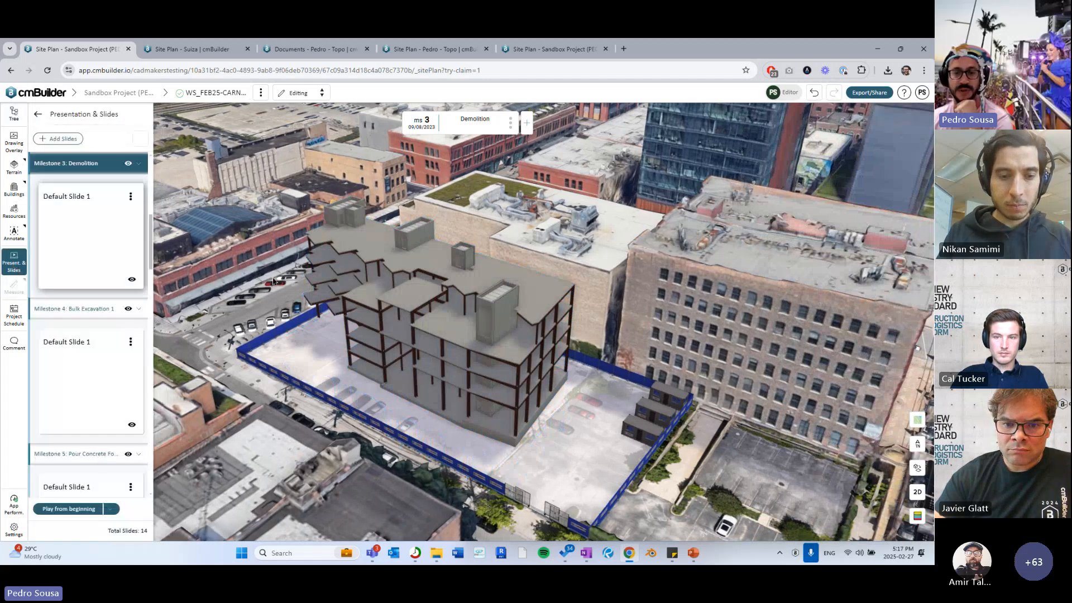
left_click(87, 510)
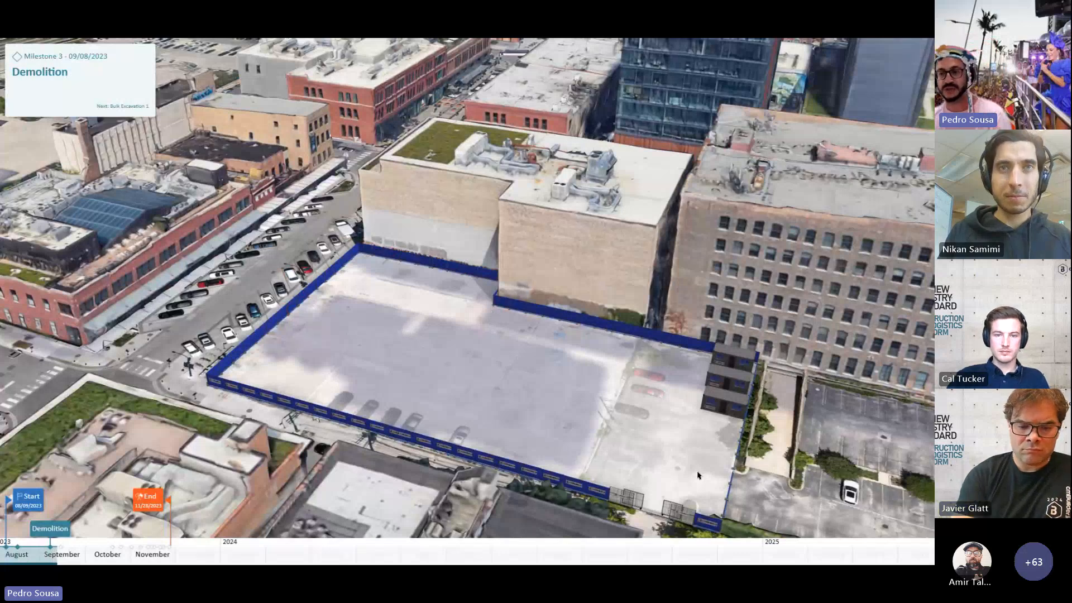
key("Escape")
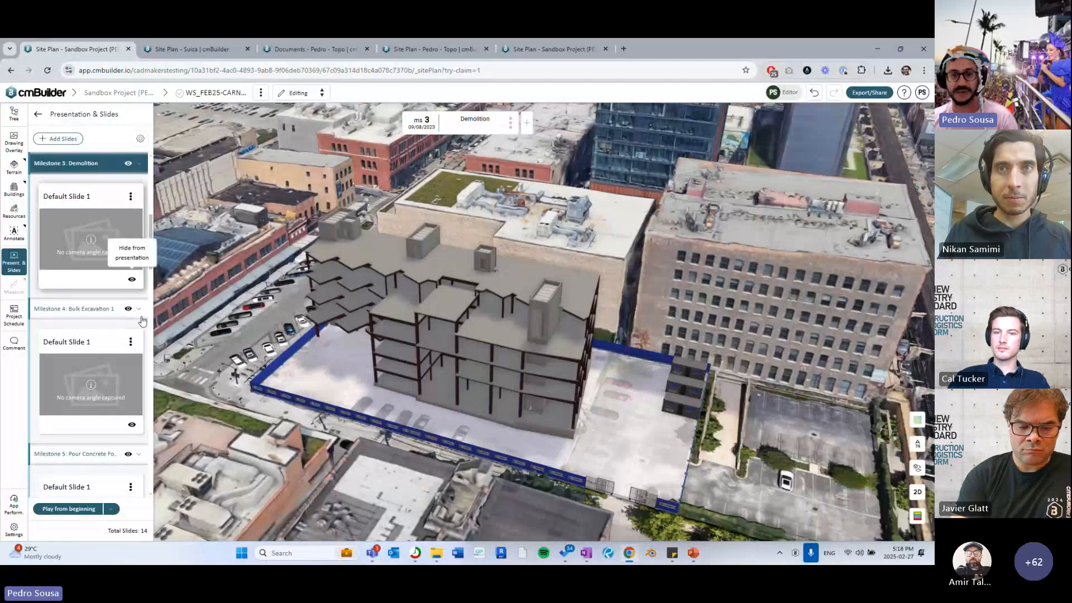
Open the options of Default Slide 1 under the Demolition milestone and choose to edit the slide
scroll(124, 361, "up", 2)
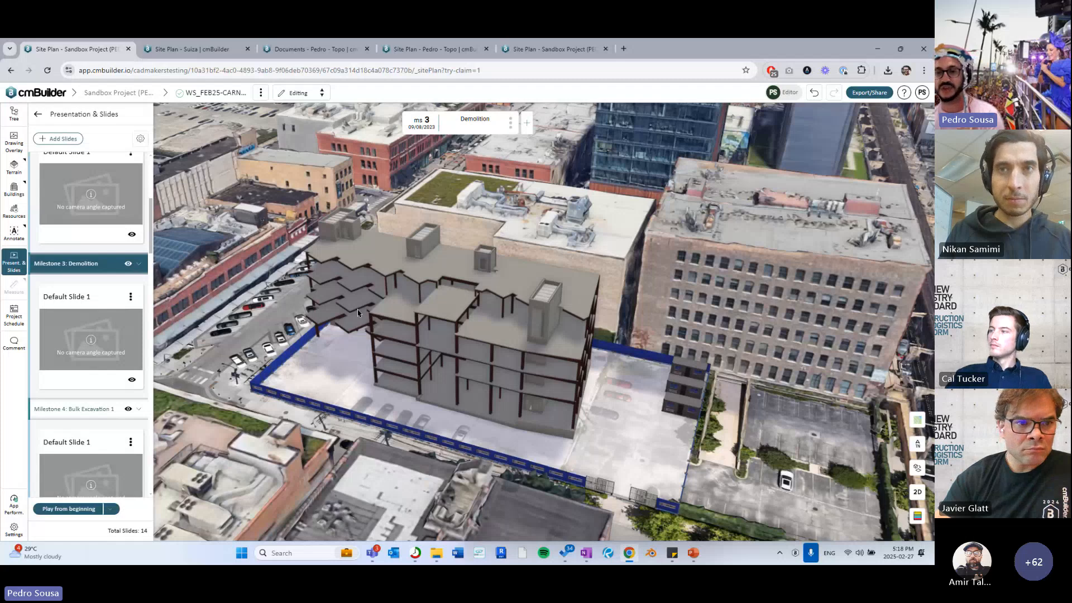
left_click(130, 296)
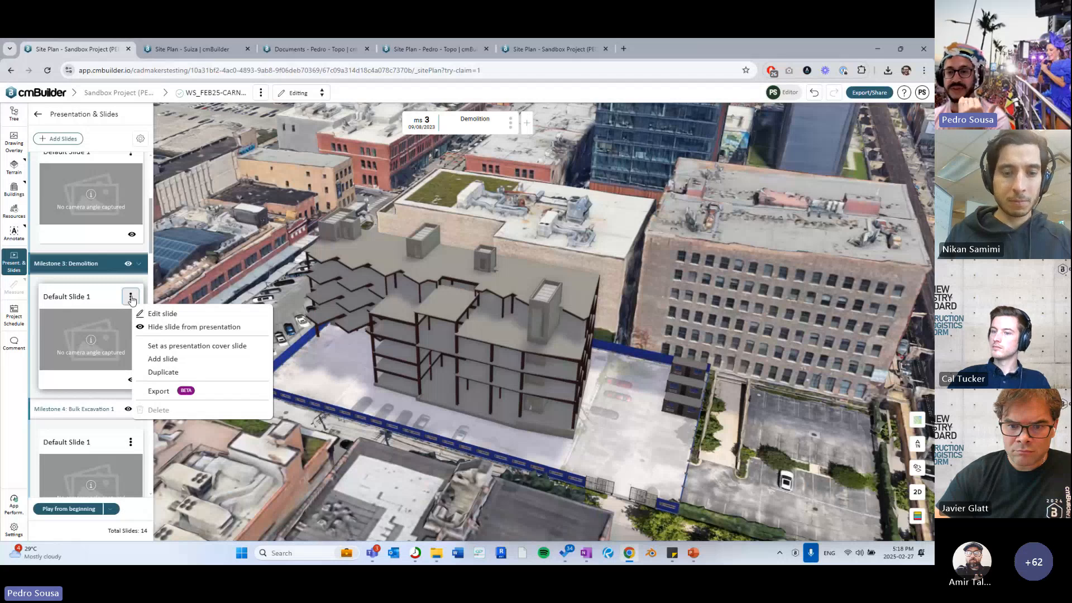
left_click(162, 313)
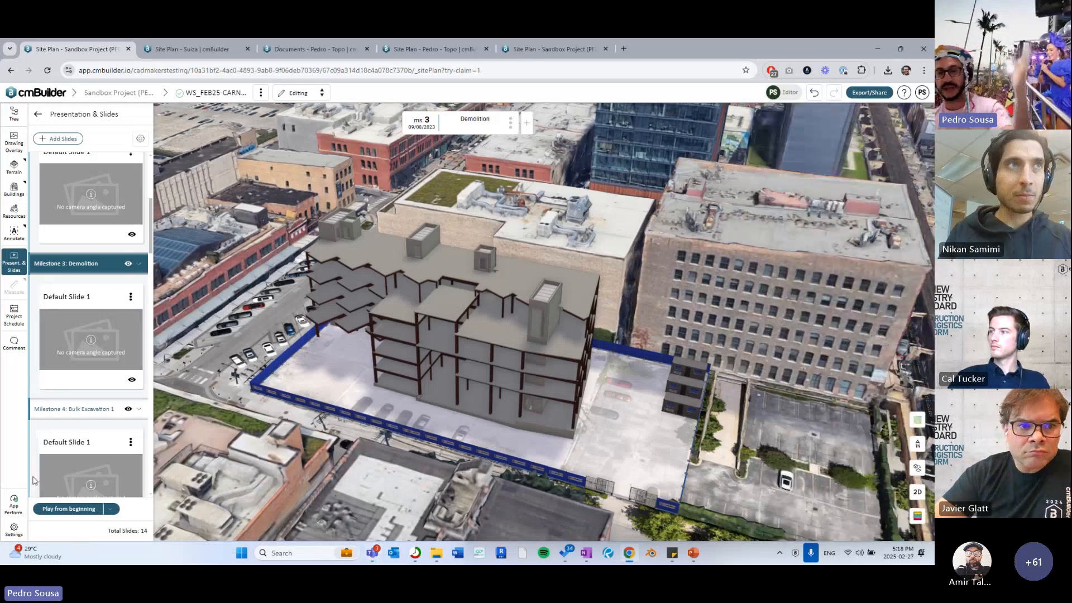
Replay the presentation from the beginning to review the building's demolition animation, and leave full screen
left_click(69, 509)
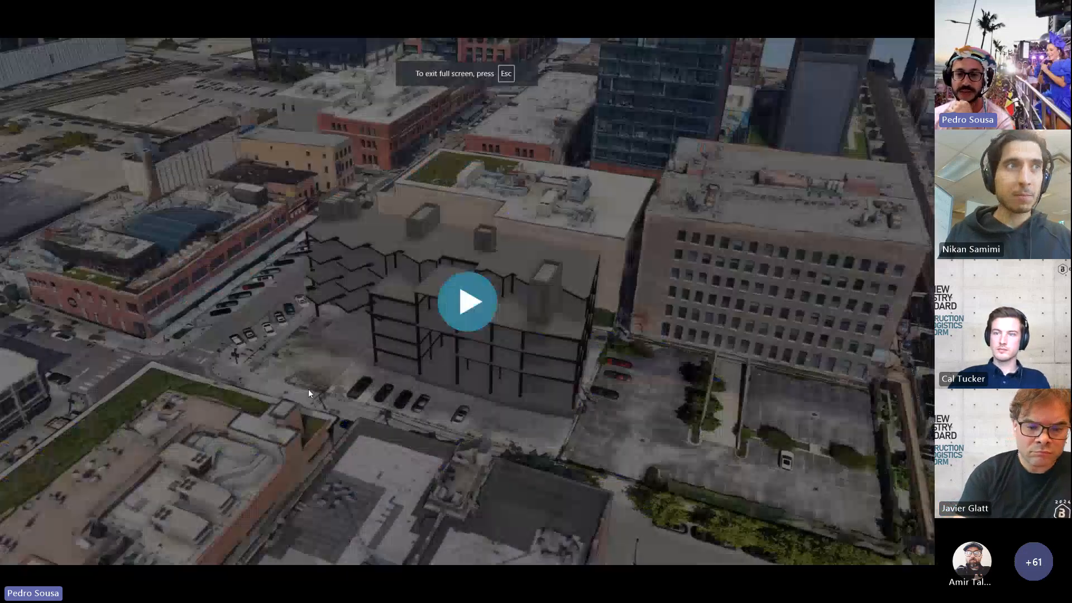
left_click(470, 294)
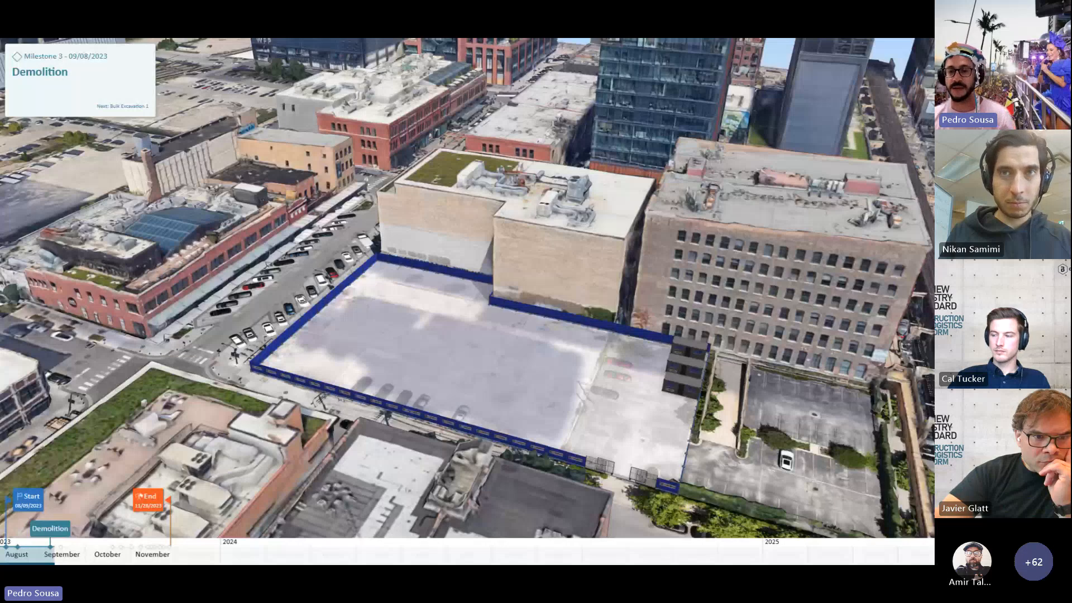
key("Escape")
Advance the timeline from Demolition through Bulk Excavation 1 to the Pour Concrete Footings milestone
left_click_drag(540, 378, 556, 352)
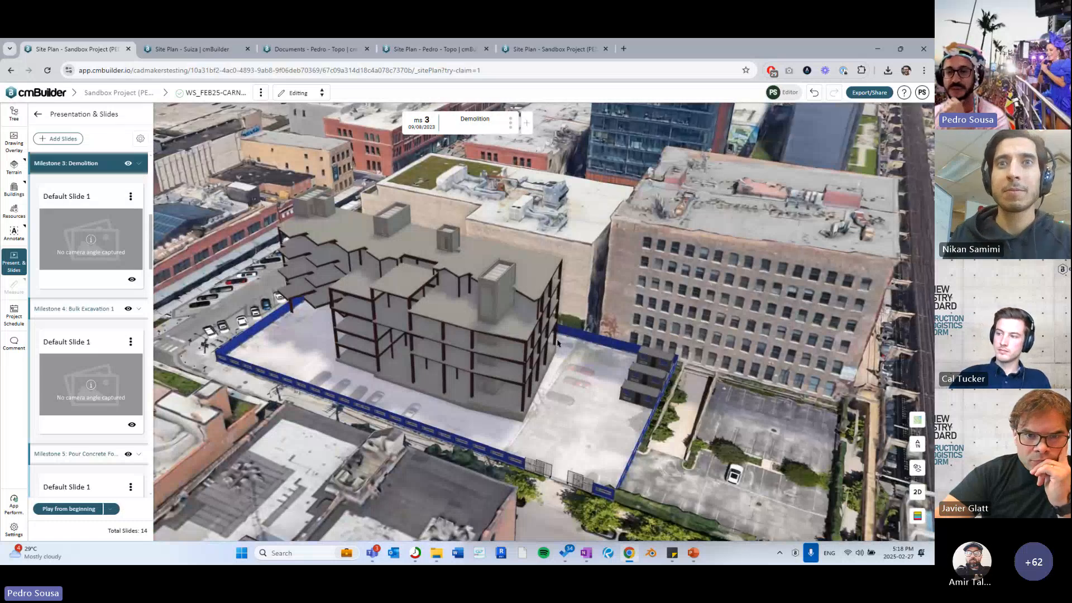
left_click_drag(534, 326, 559, 321)
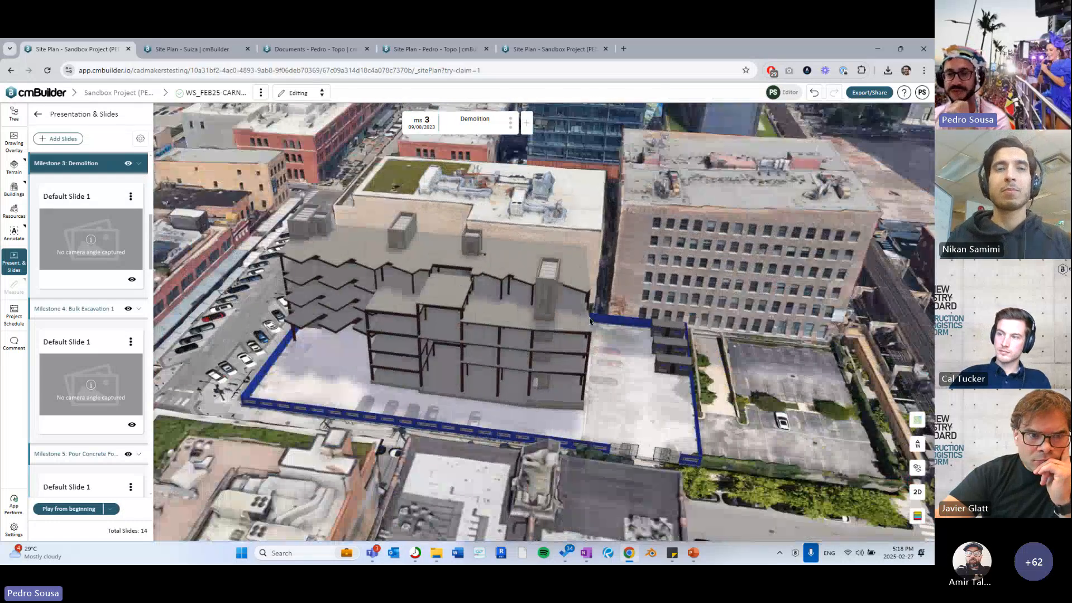
left_click(529, 128)
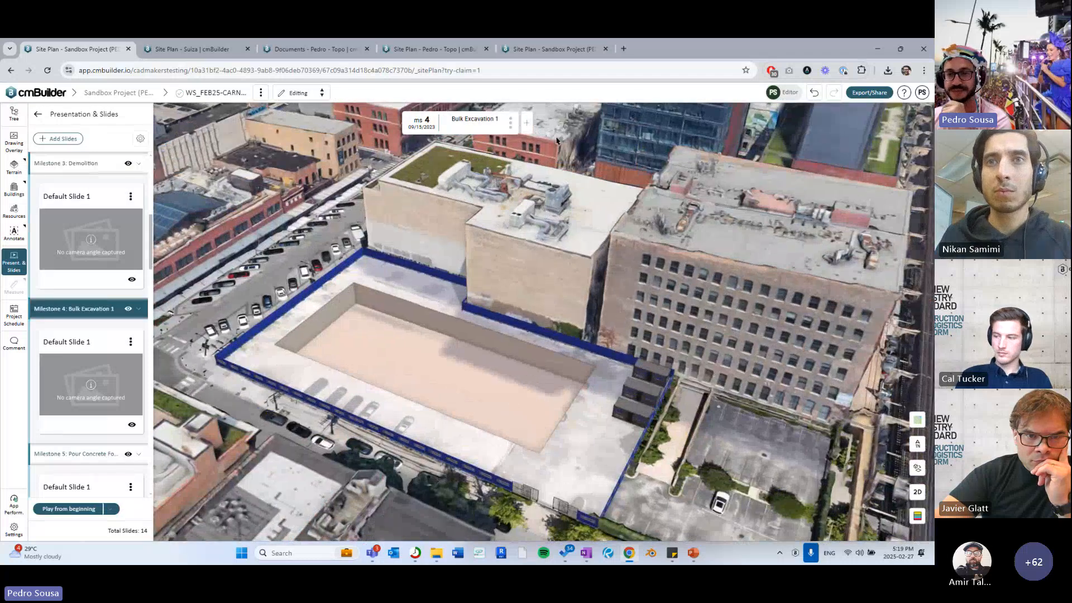
left_click(538, 129)
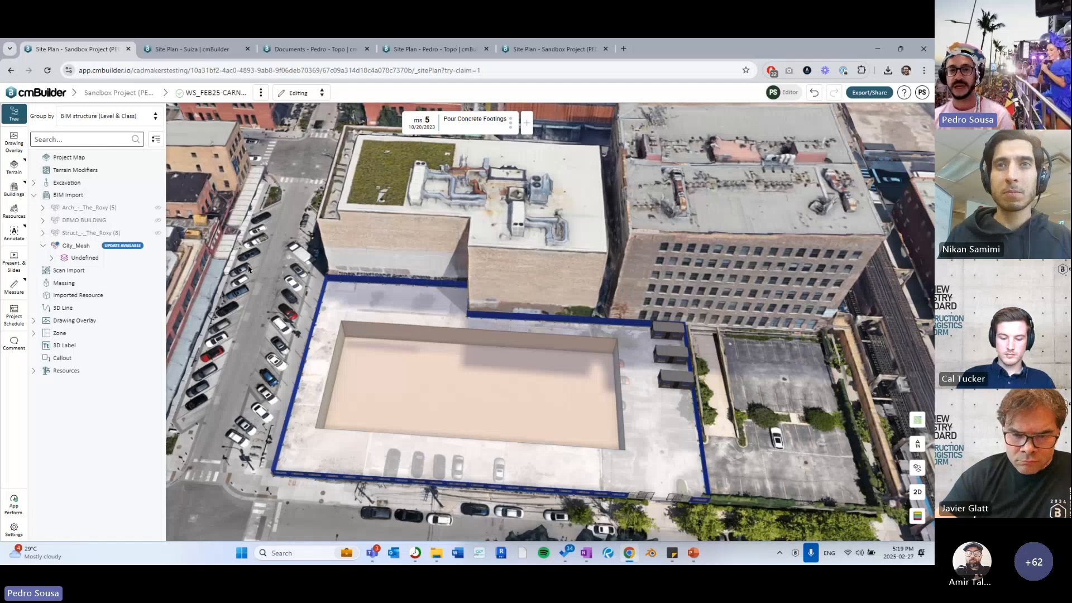
Group the model tree by Set, collapse City_Mesh, and expand the Struct_-_The_Roxy (8) model
left_click(110, 120)
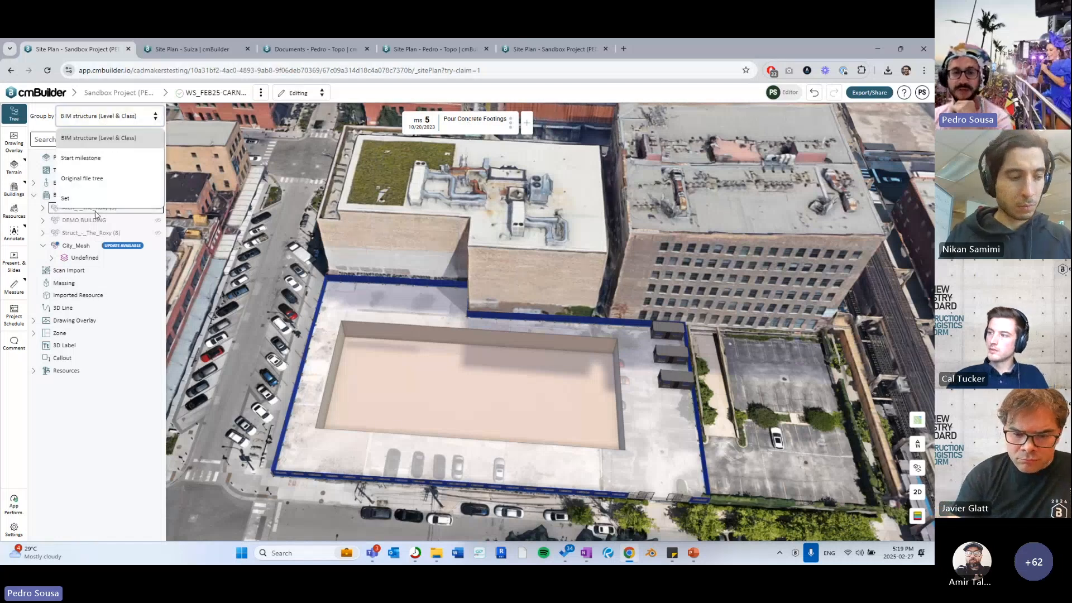
left_click(98, 201)
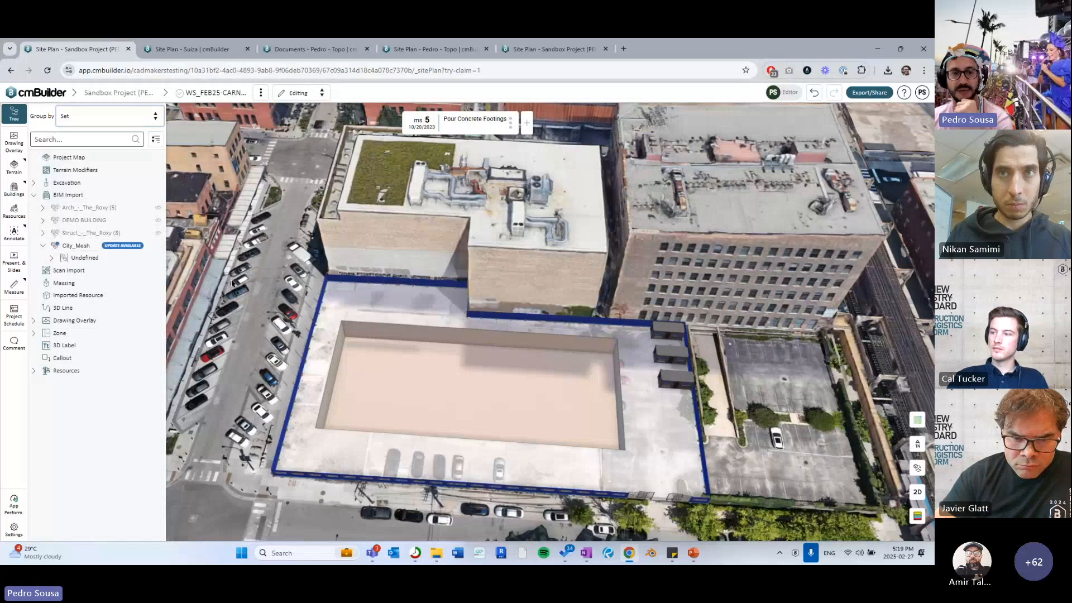
left_click_drag(232, 283, 276, 340)
left_click(43, 245)
left_click(43, 233)
Make the Foundation set of the structural model begin from the Pour Concrete Footings milestone
left_click(106, 247)
double_click(80, 248)
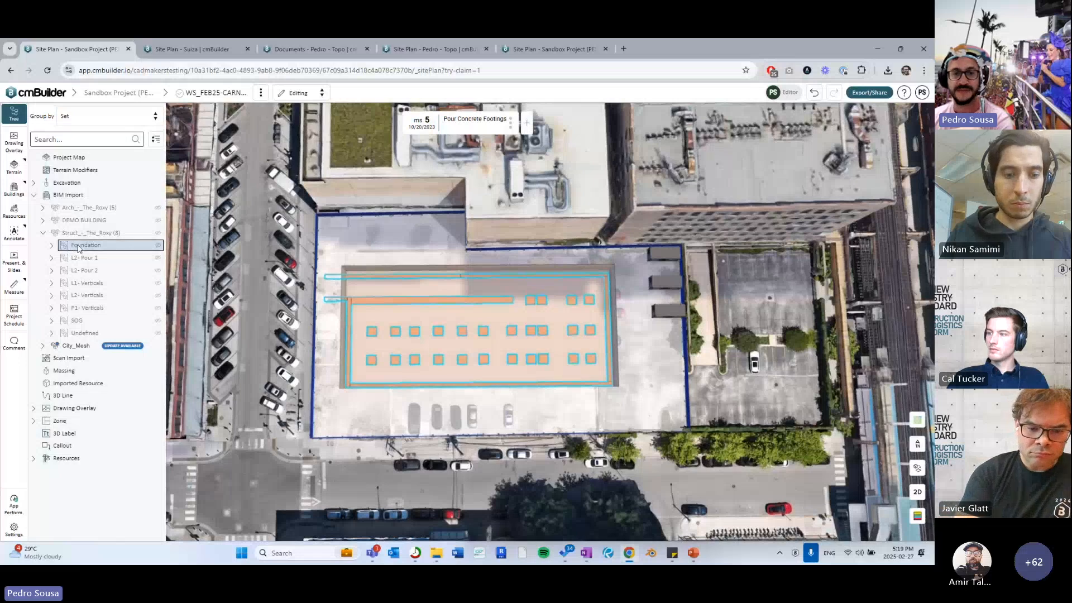
right_click(78, 249)
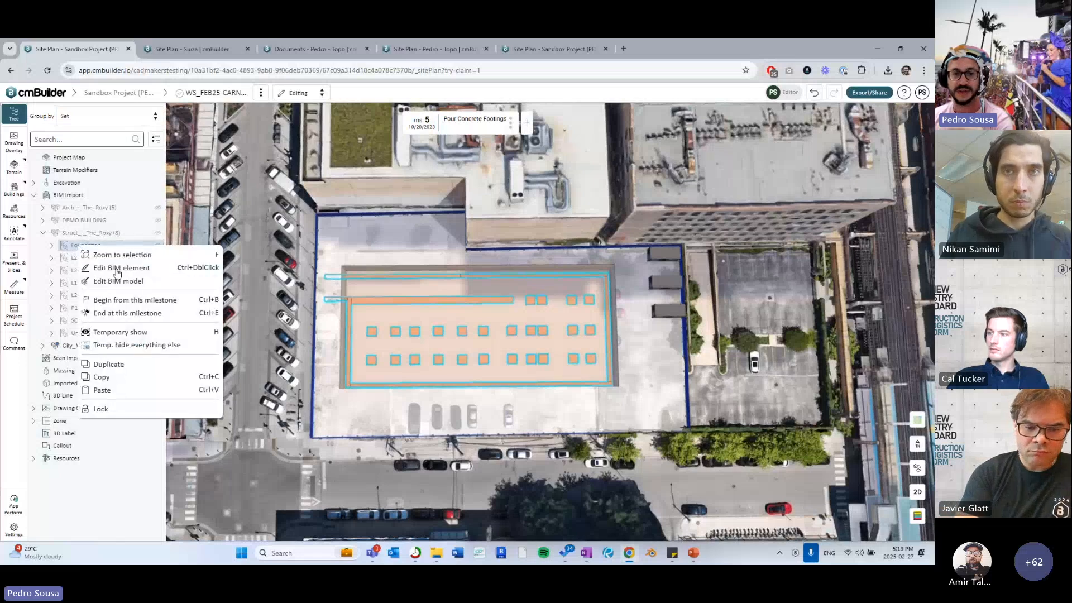
left_click(128, 305)
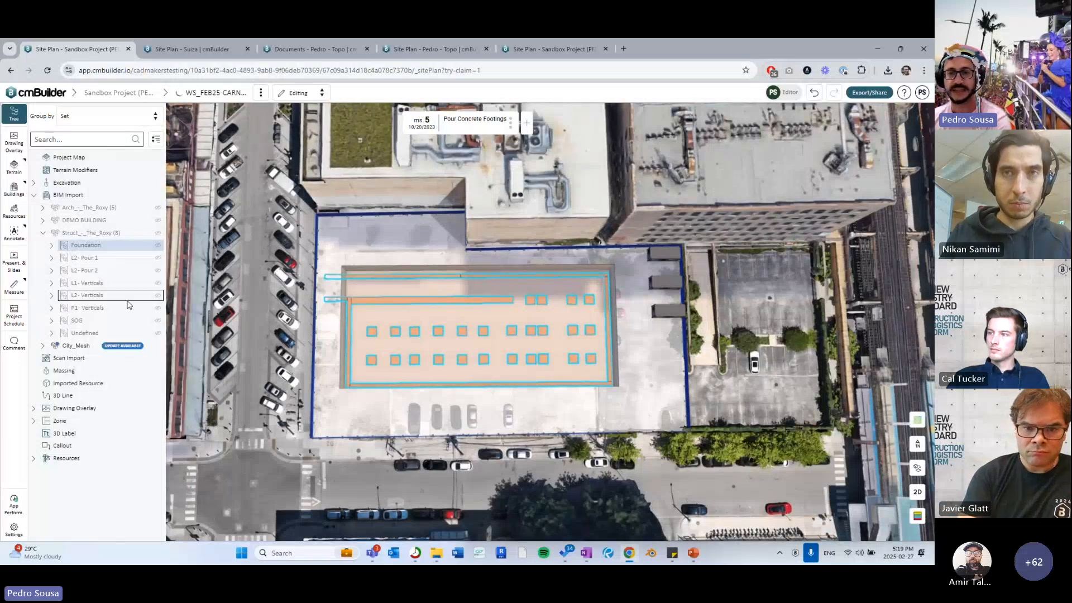
Edit the Foundation elements and assign the New construction animation type in their presentation visuals
right_click(127, 246)
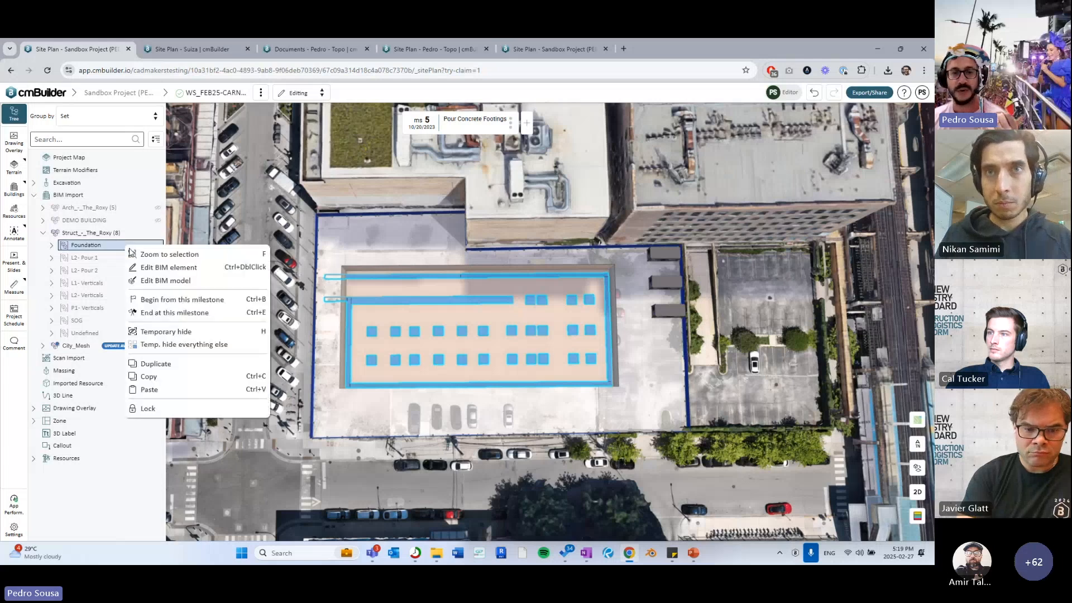
left_click(179, 270)
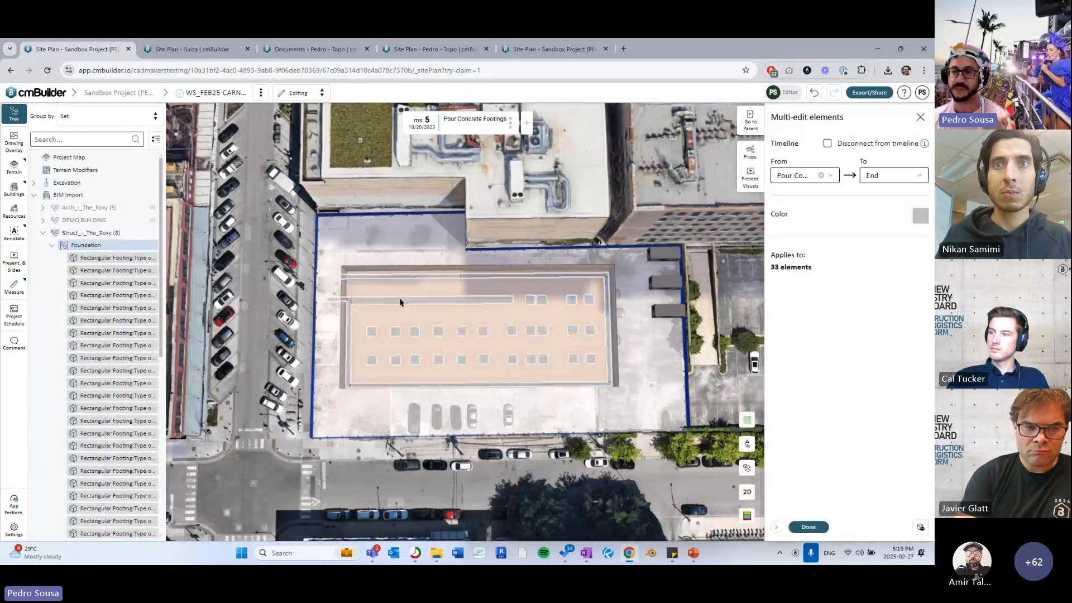
left_click(756, 182)
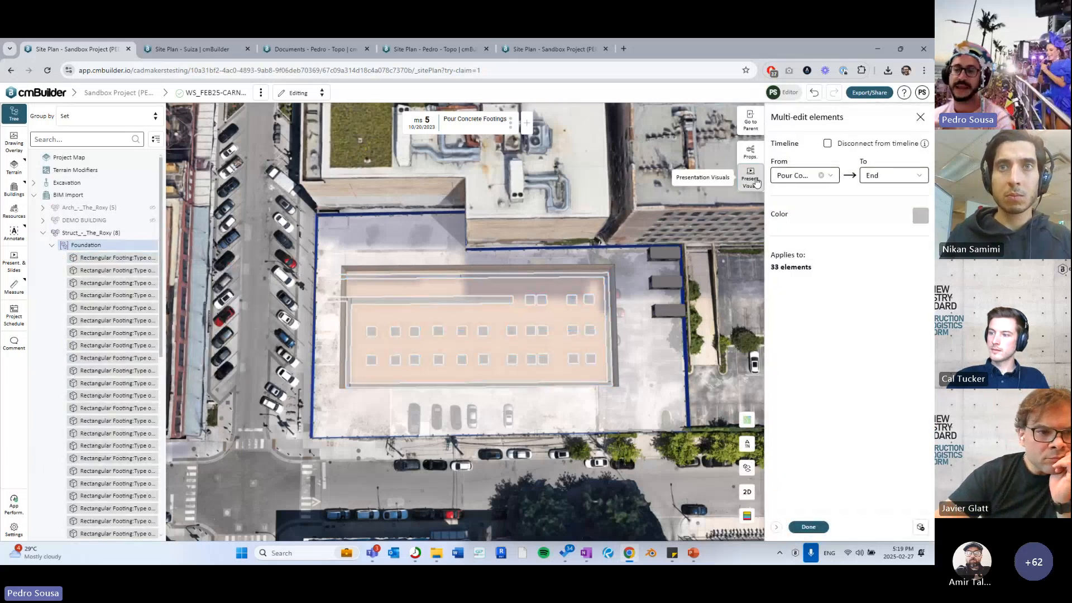
left_click(808, 165)
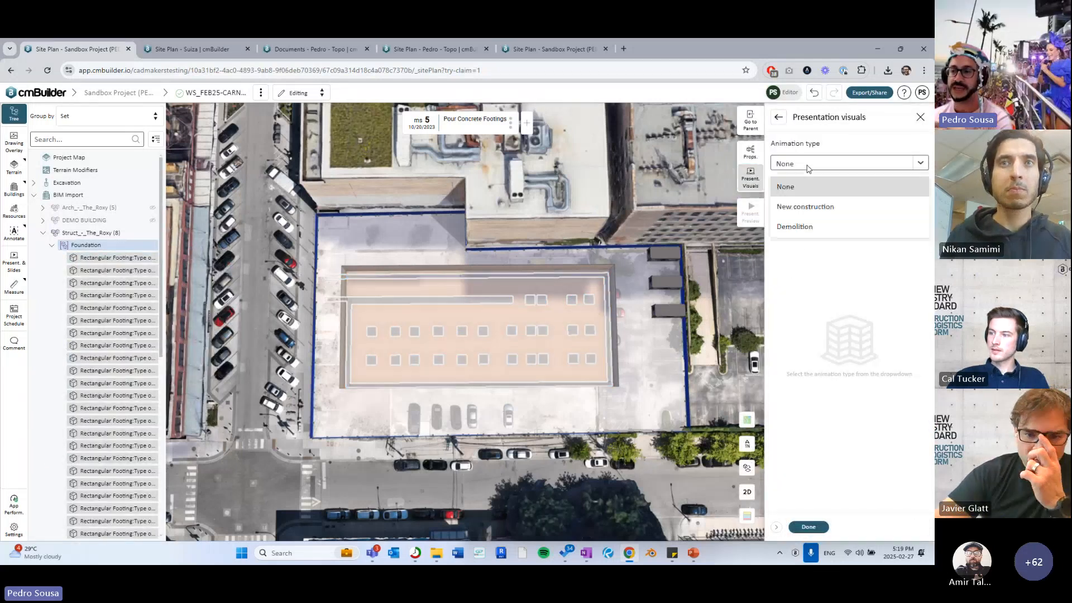
left_click(807, 208)
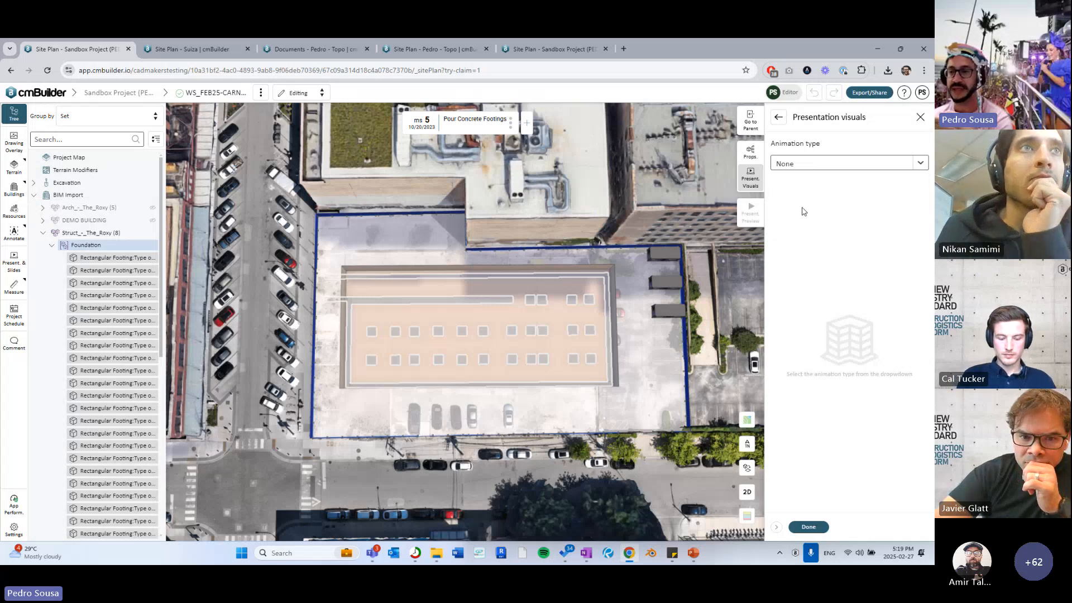
Set the Foundation elements' grow direction to horizontal and inspect the direction indicator over the footings
left_click_drag(708, 283, 684, 312)
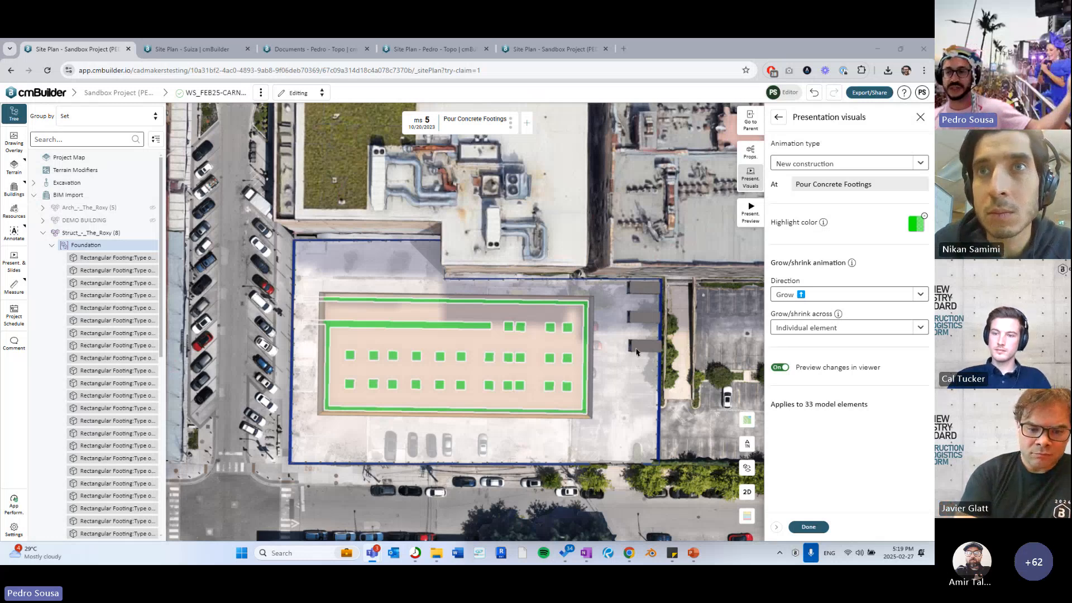
left_click(833, 297)
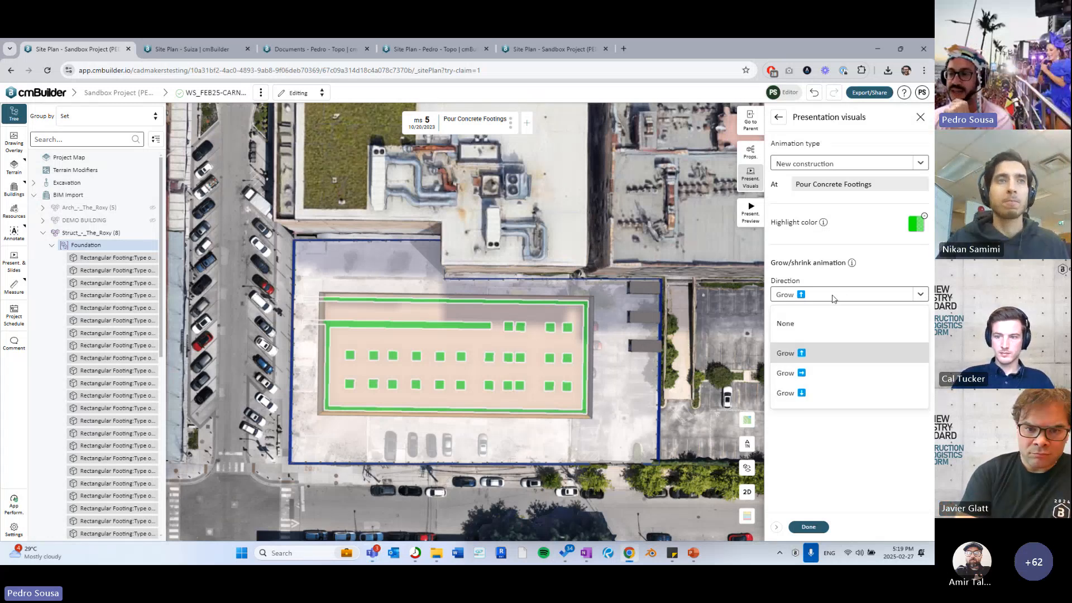
left_click(806, 380)
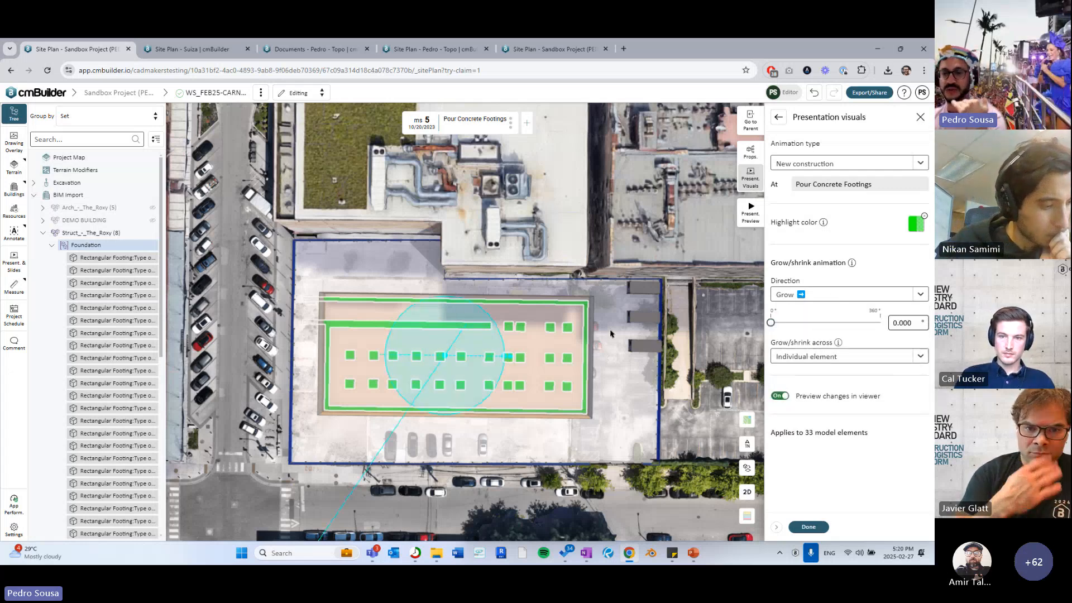
scroll(638, 311, "up", 5)
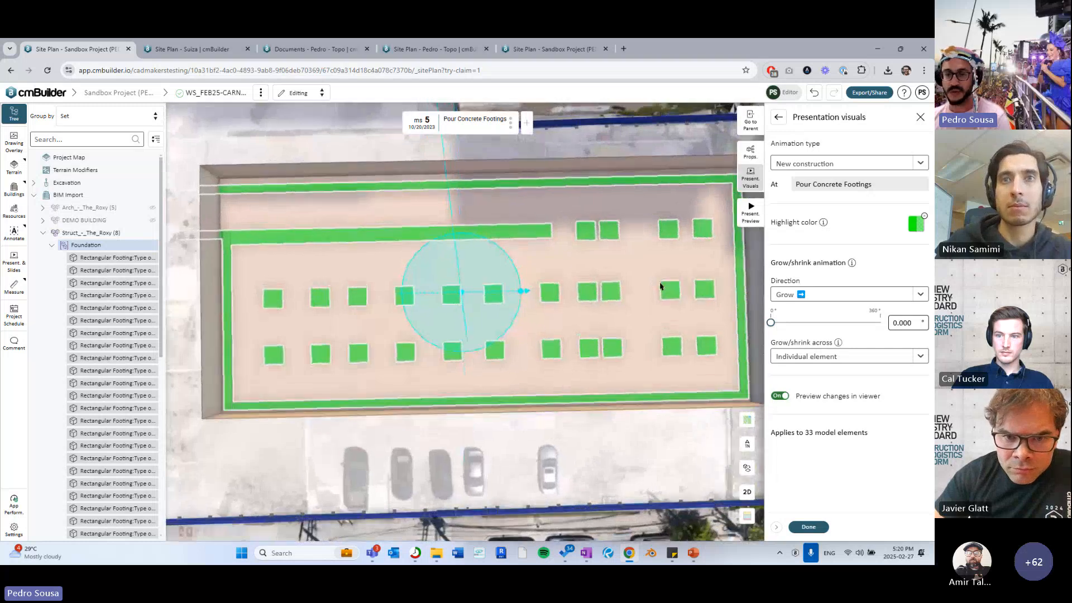
right_click_drag(660, 287, 661, 296)
scroll(622, 291, "up", 3)
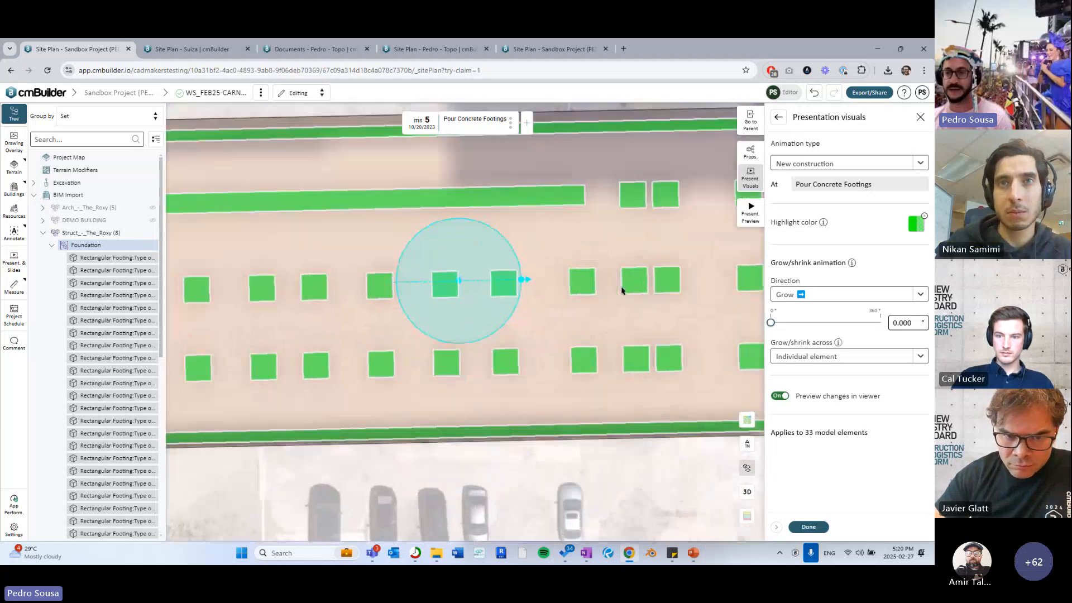
Make the Foundation's grow animation run across the whole model instead of each individual element
scroll(621, 290, "down", 4)
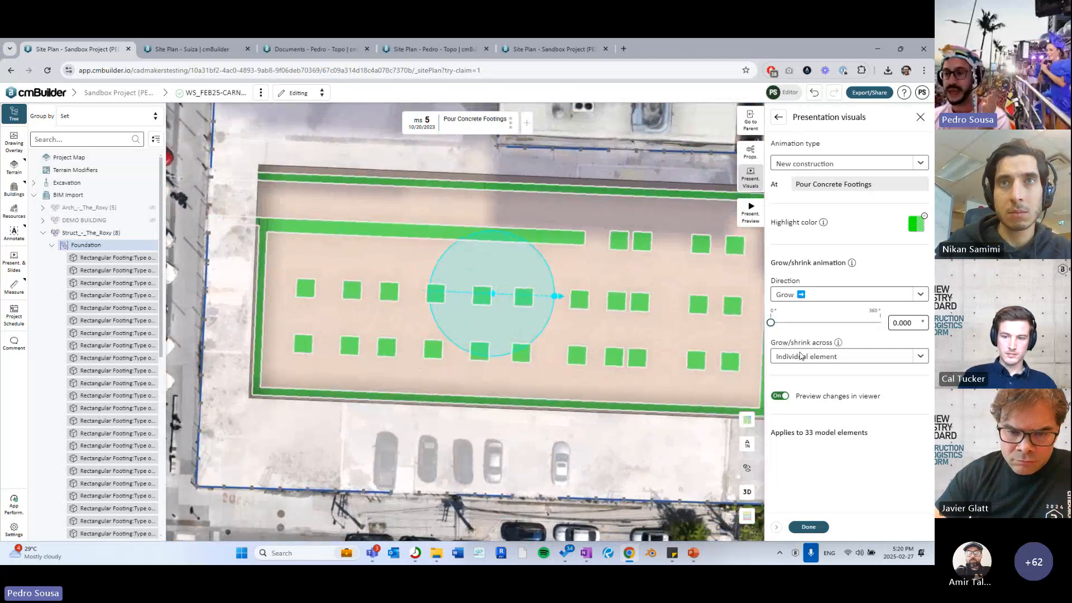
left_click(803, 356)
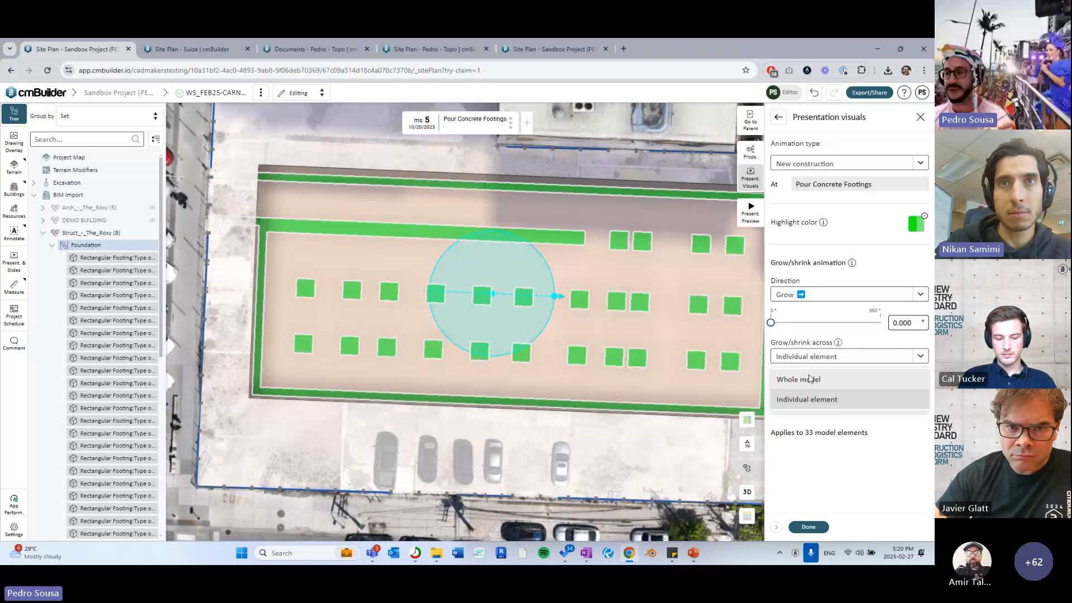
left_click(811, 399)
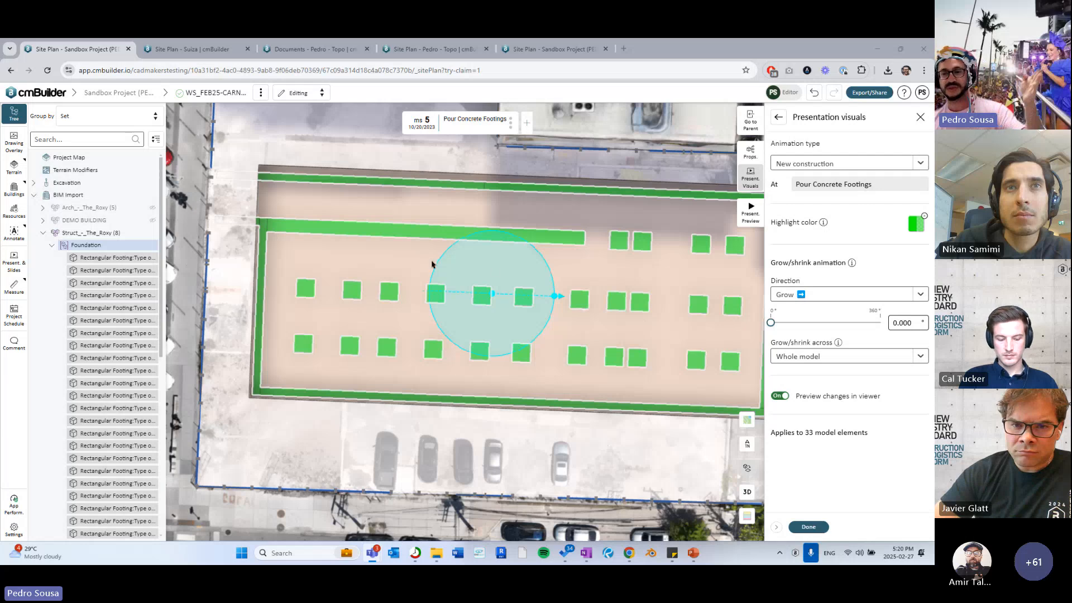
scroll(550, 253, "down", 2)
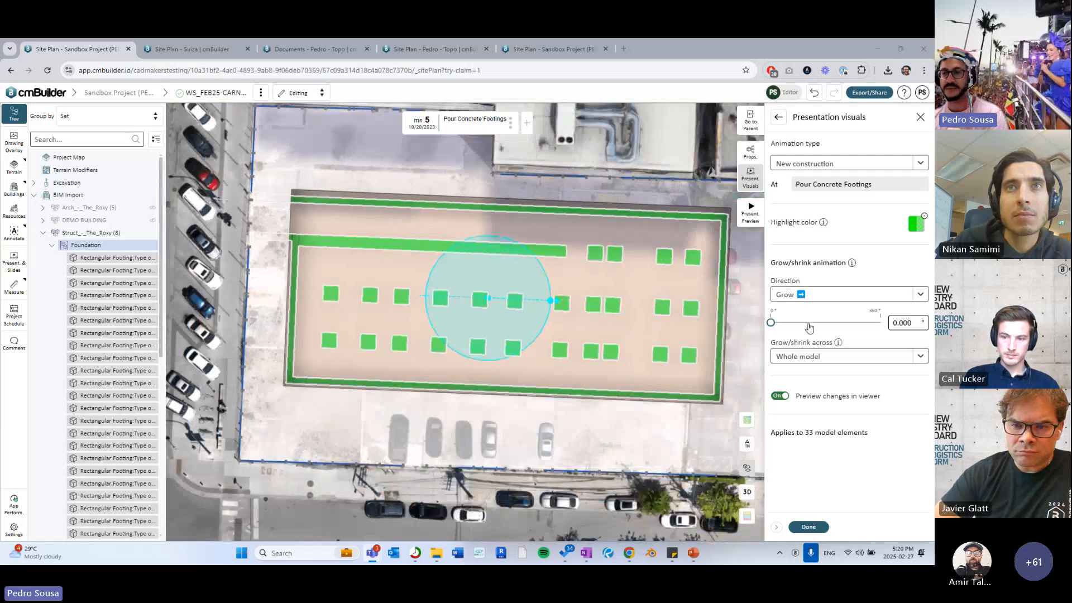
Try rotating the Foundation's grow direction, then return its angle to 0°
left_click_drag(775, 324, 815, 323)
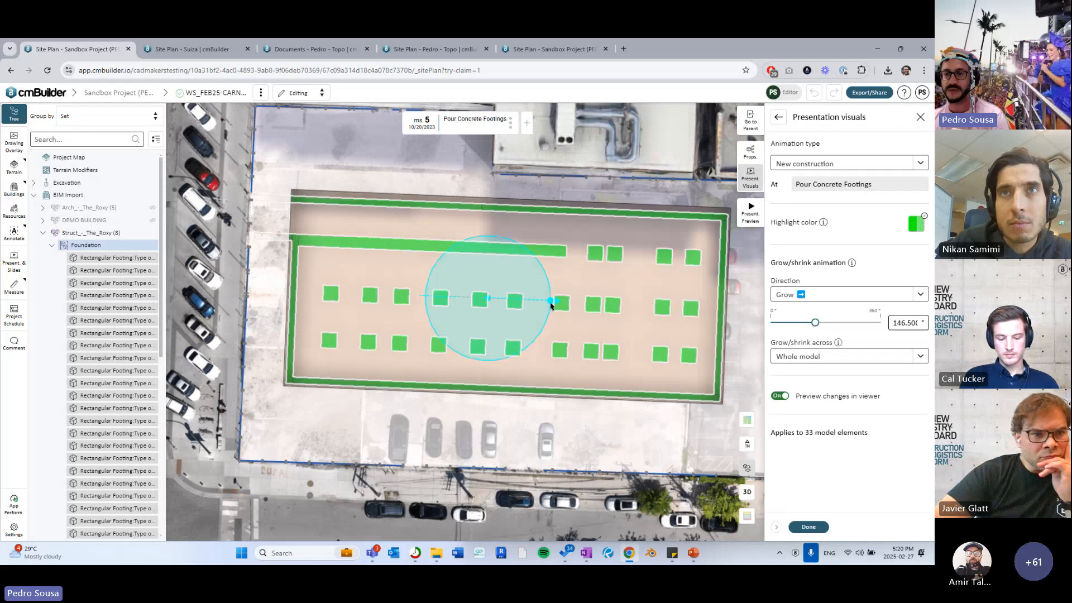
left_click_drag(550, 302, 552, 326)
left_click_drag(816, 322, 656, 336)
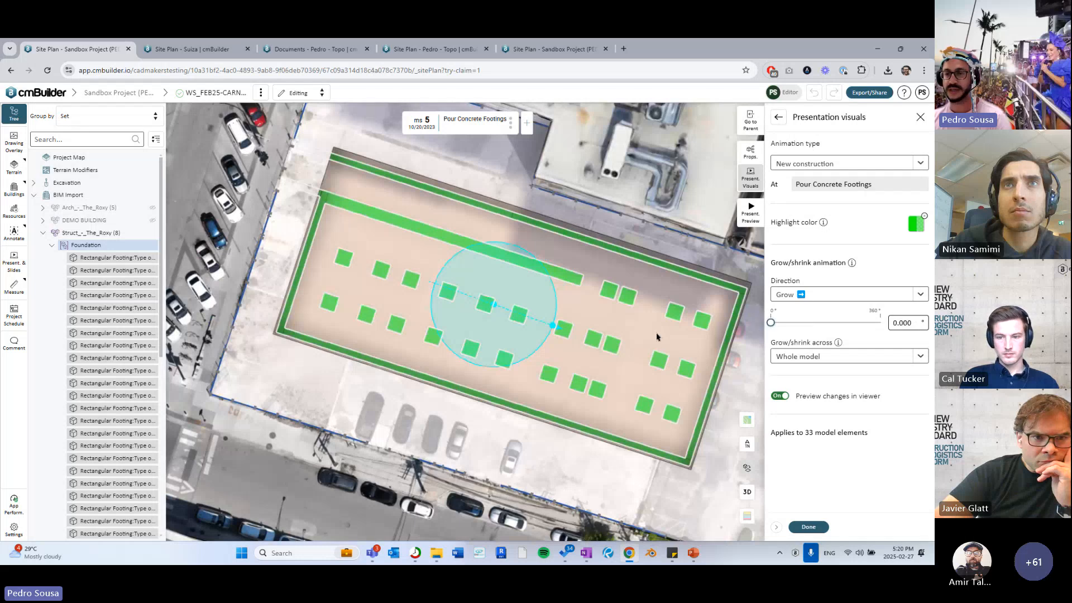
Finish editing the Foundation elements' presentation visuals and switch the site view to 3D
left_click(829, 528)
left_click(808, 527)
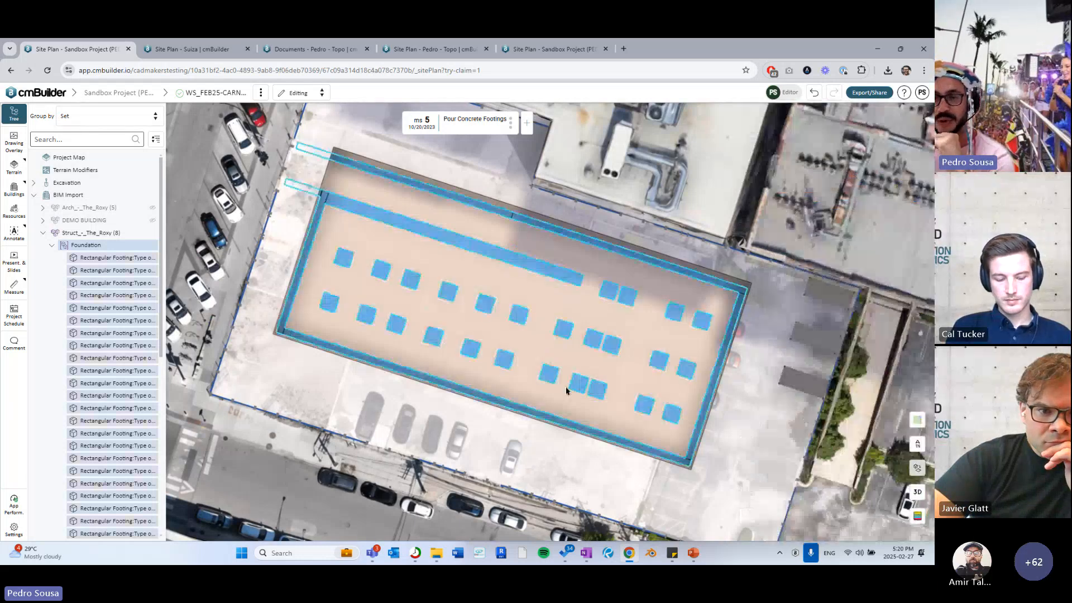
left_click(917, 491)
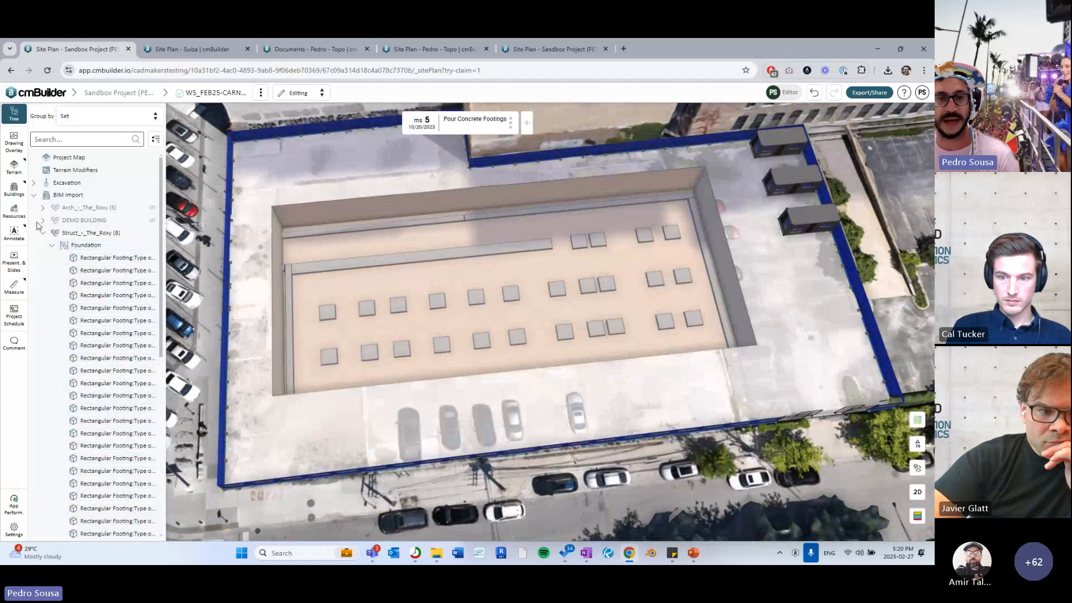
Play the presentation from the Bulk Excavation 1 slide to review the footings animation, and exit the playback
left_click(14, 262)
scroll(89, 240, "up", 3)
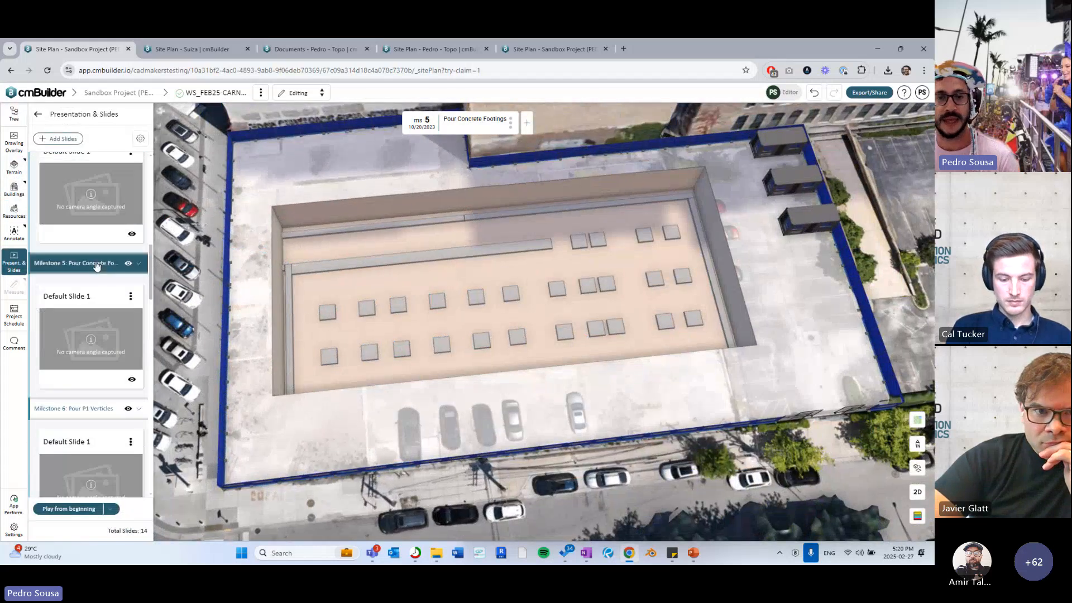
left_click(92, 244)
right_click(102, 232)
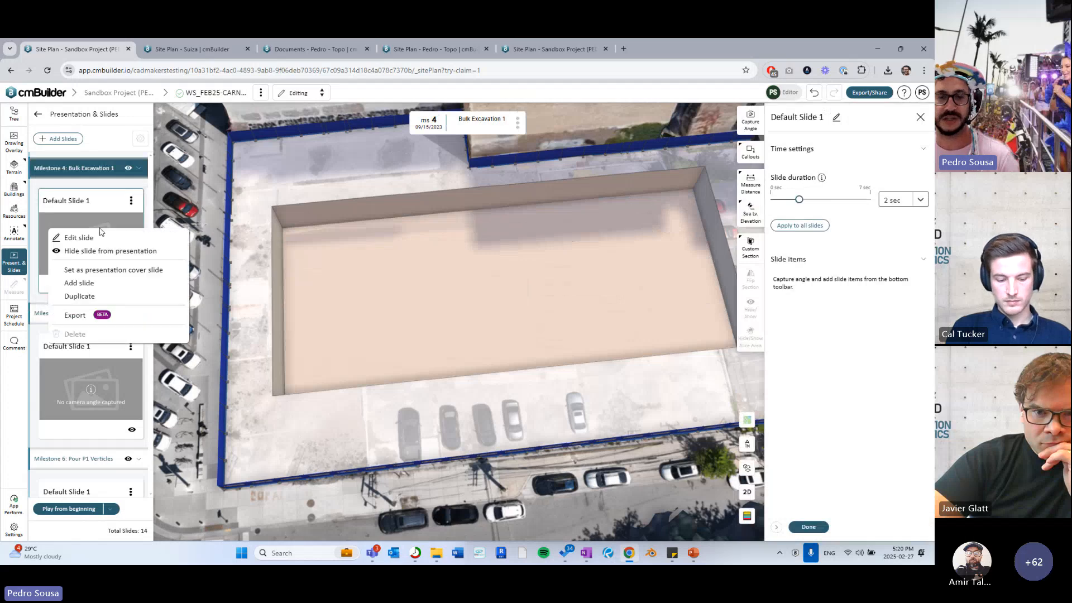
left_click(99, 208)
left_click(112, 509)
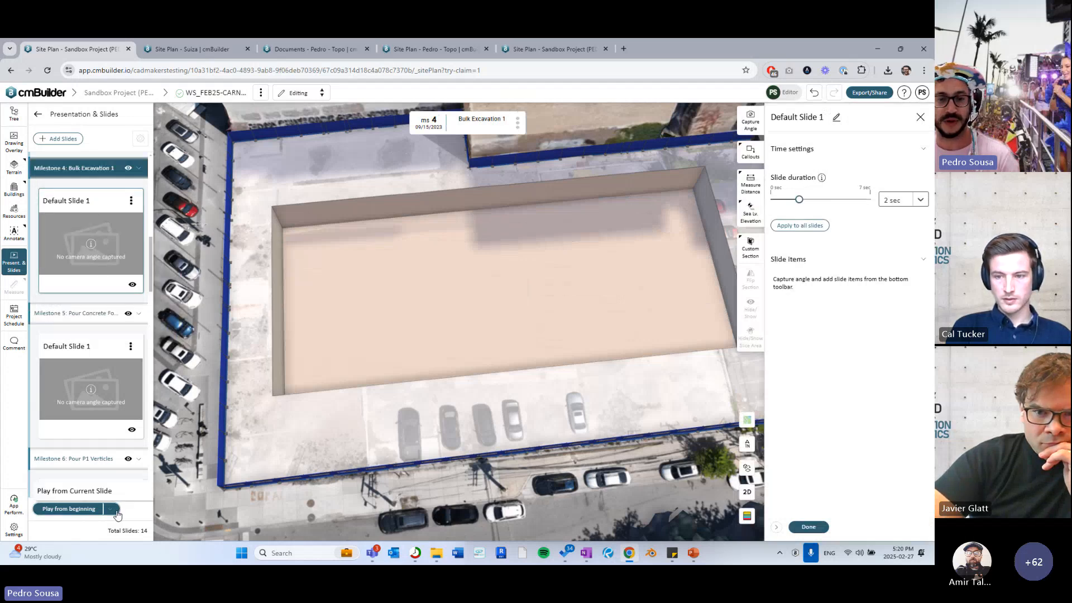
left_click(114, 494)
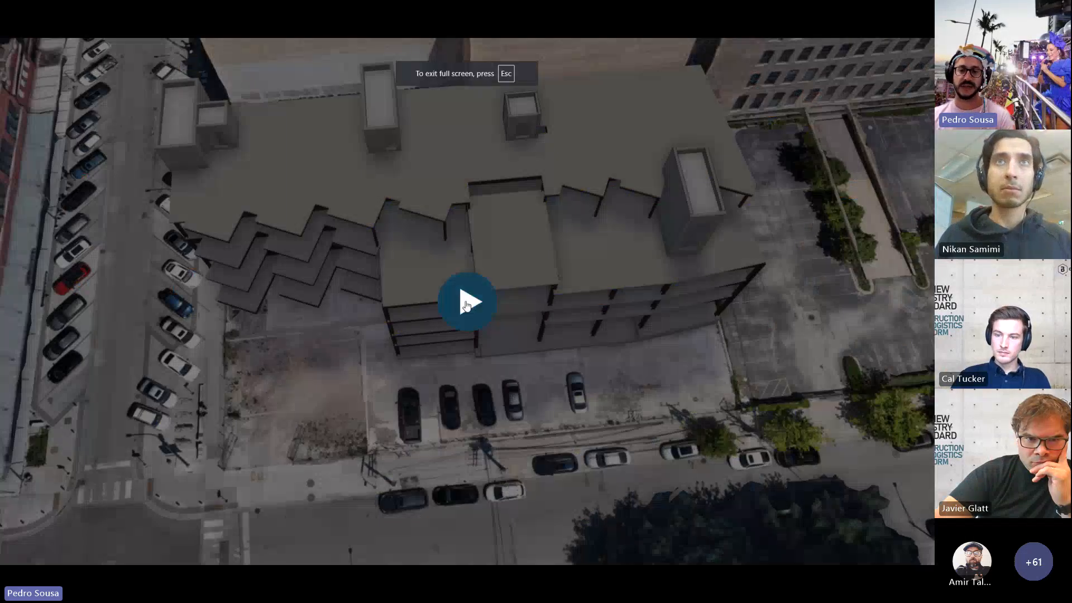
left_click(466, 307)
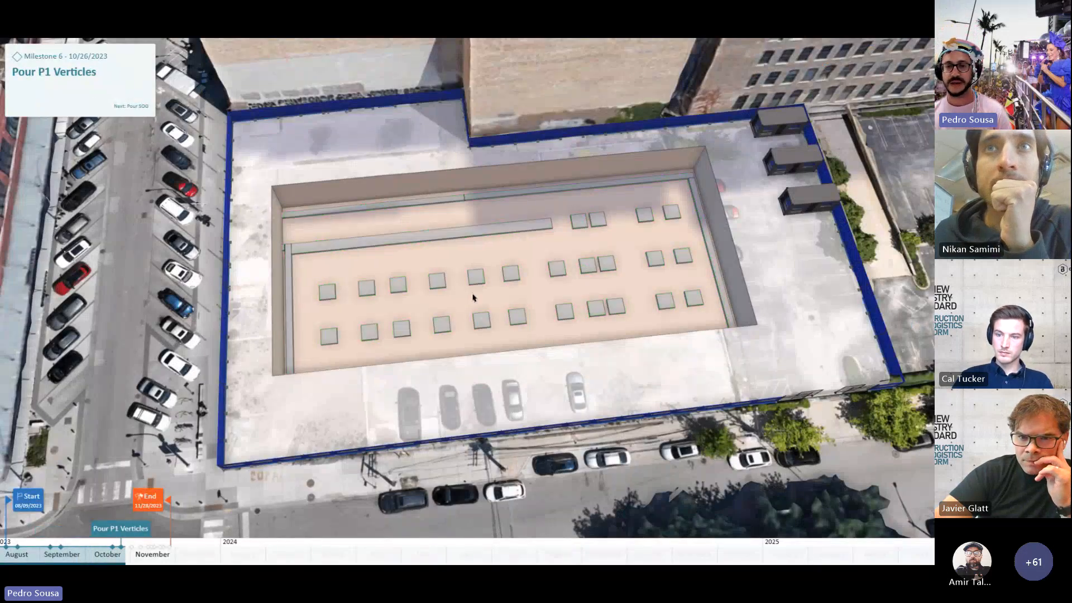
key("Escape")
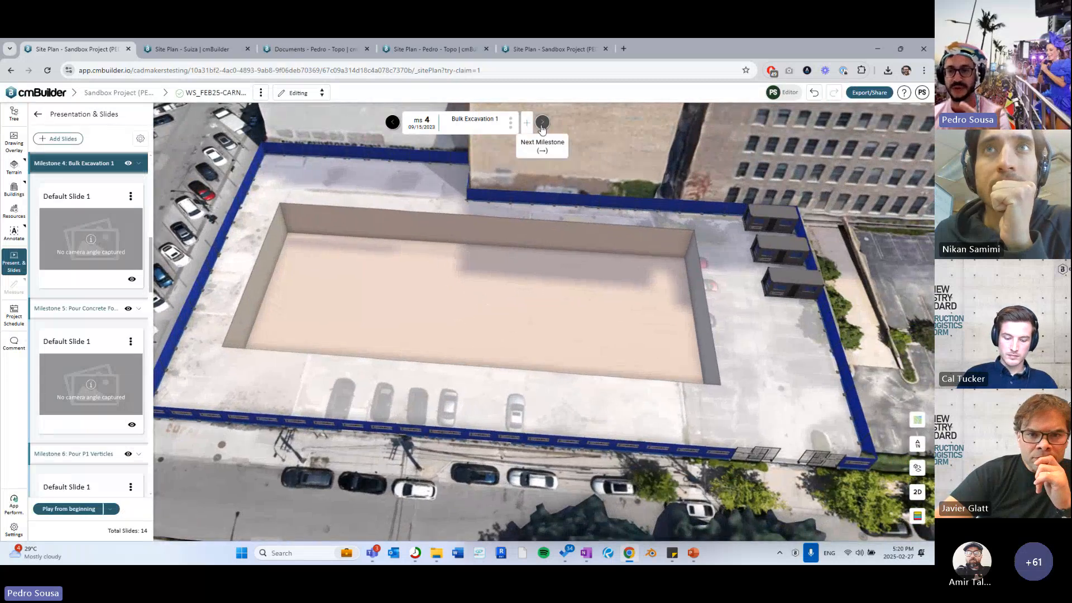
Leave the presentation slides for the model tree and advance the timeline to the Pour P1 Verticles milestone
left_click(542, 123)
left_click(38, 114)
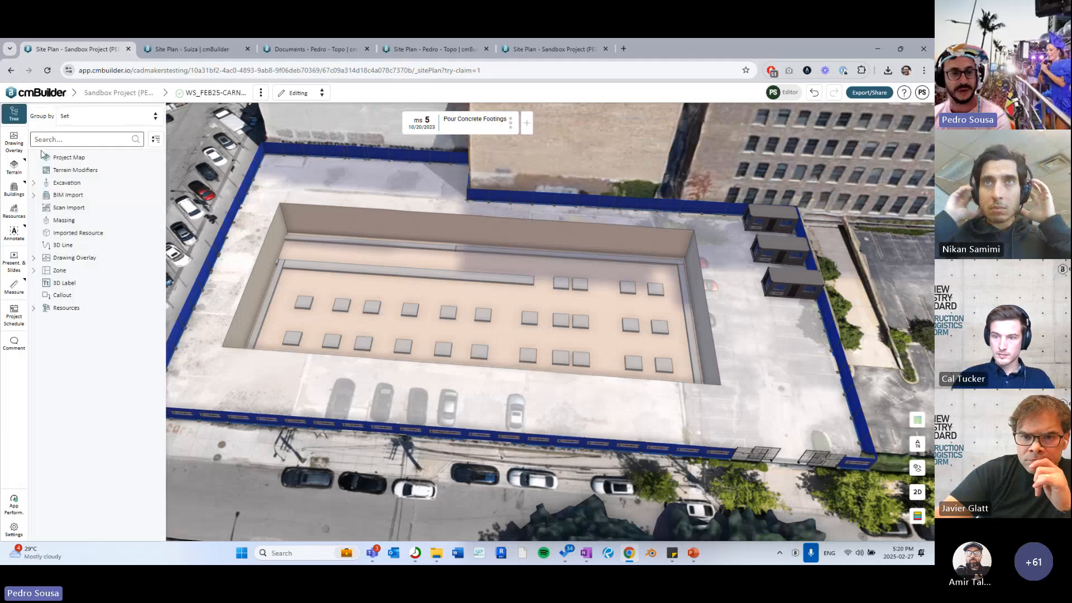
scroll(470, 227, "down", 4)
left_click_drag(470, 228, 450, 246)
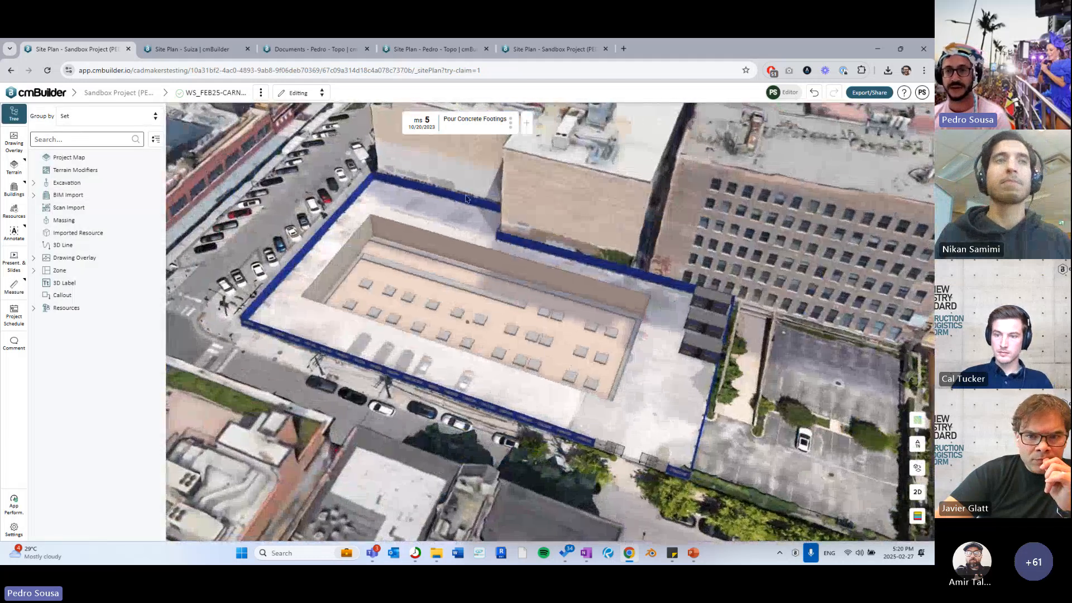
left_click(541, 123)
left_click_drag(412, 215, 452, 147)
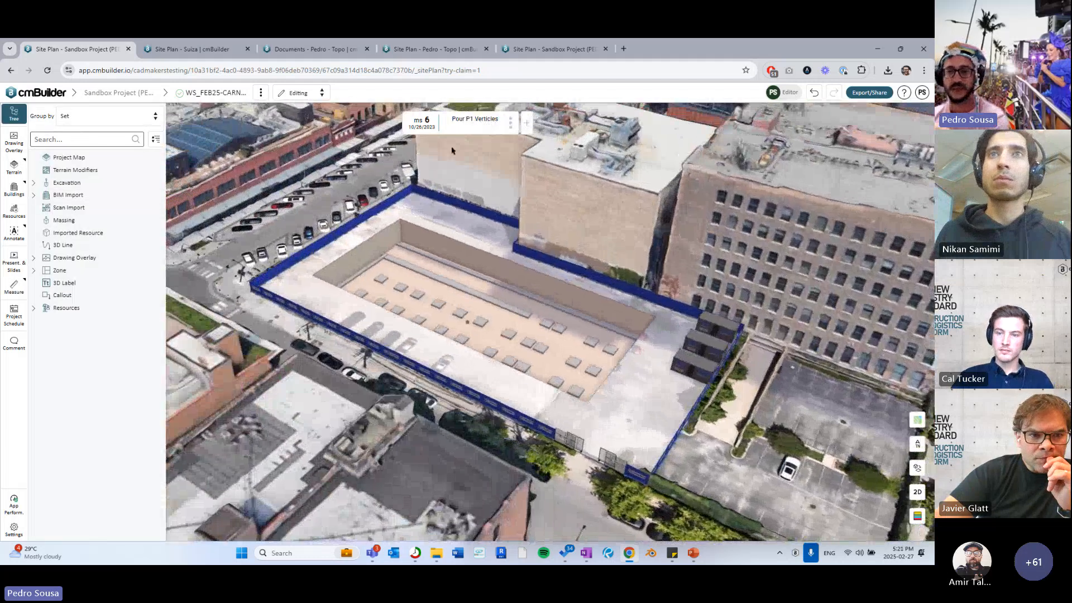
Make the P1- Verticals set of the Struct_-_The_Roxy model begin from the Pour P1 Verticles milestone
left_click(129, 118)
left_click(106, 198)
left_click(34, 195)
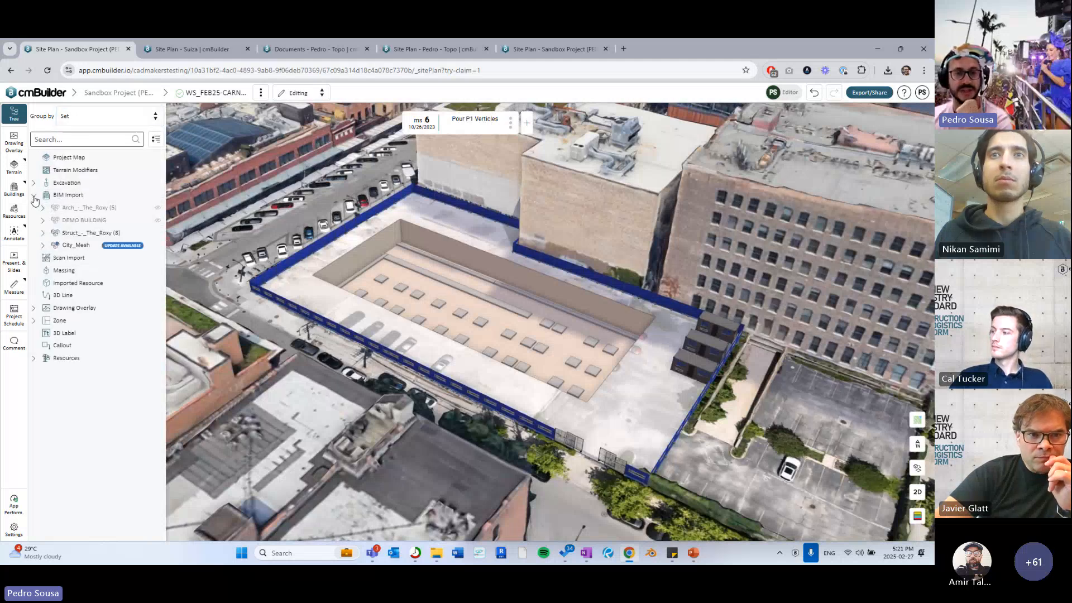
left_click(43, 234)
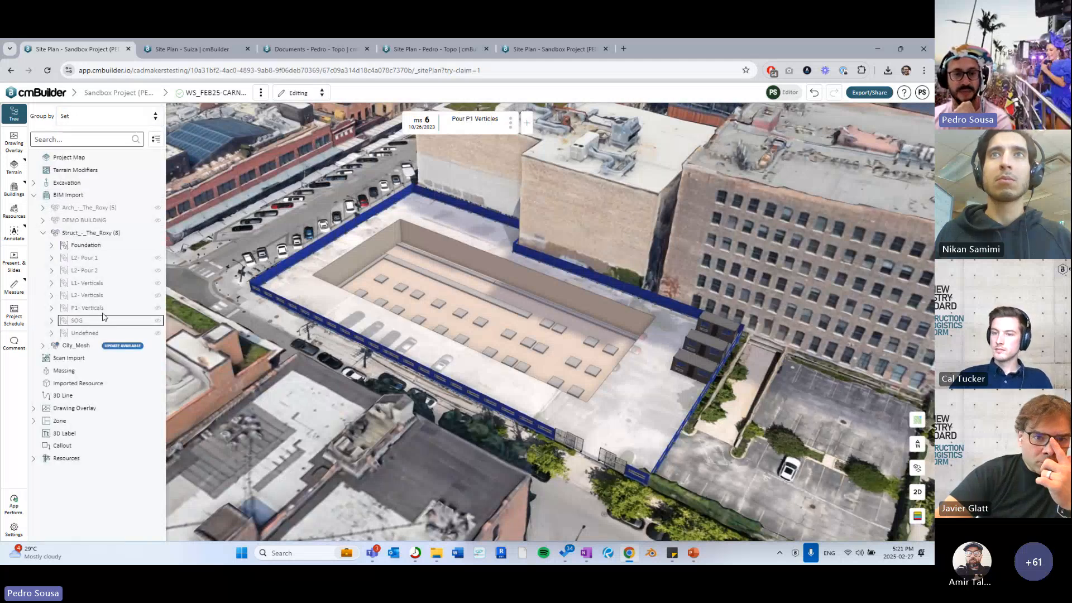
left_click(85, 307)
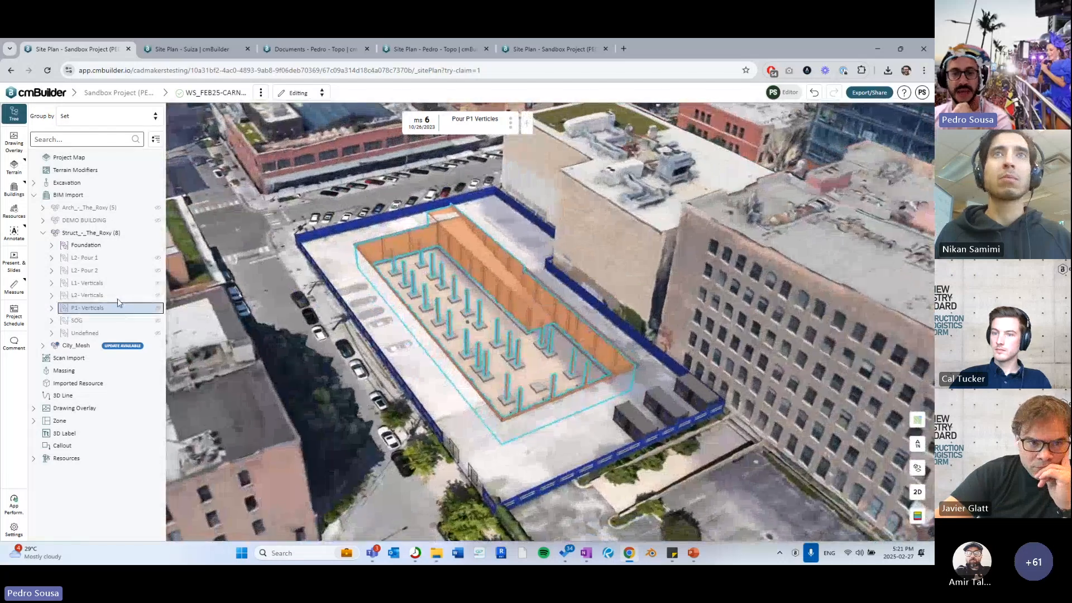
right_click(115, 307)
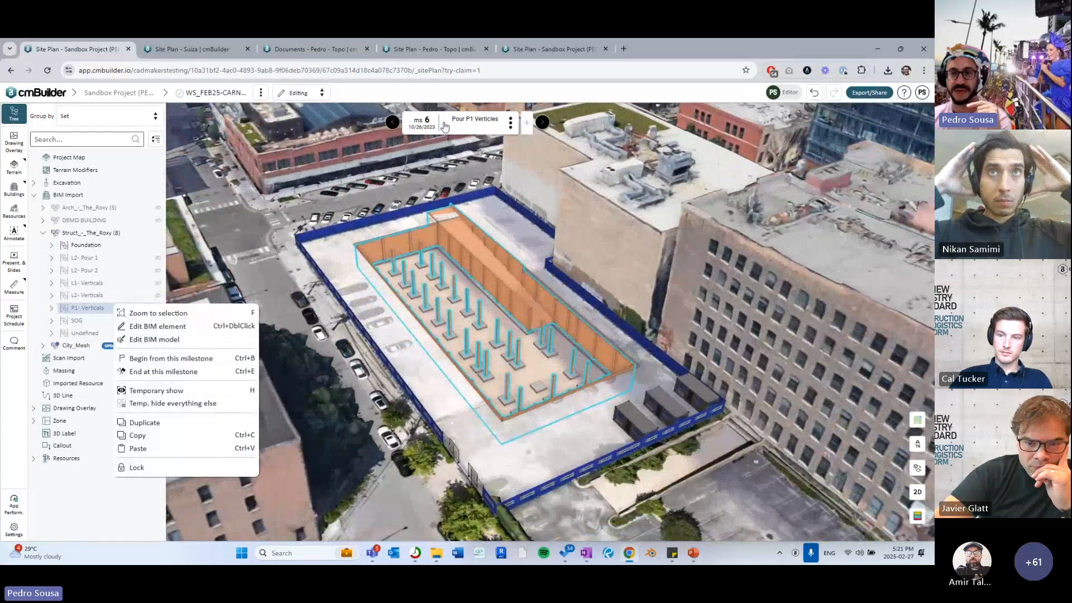
left_click(161, 359)
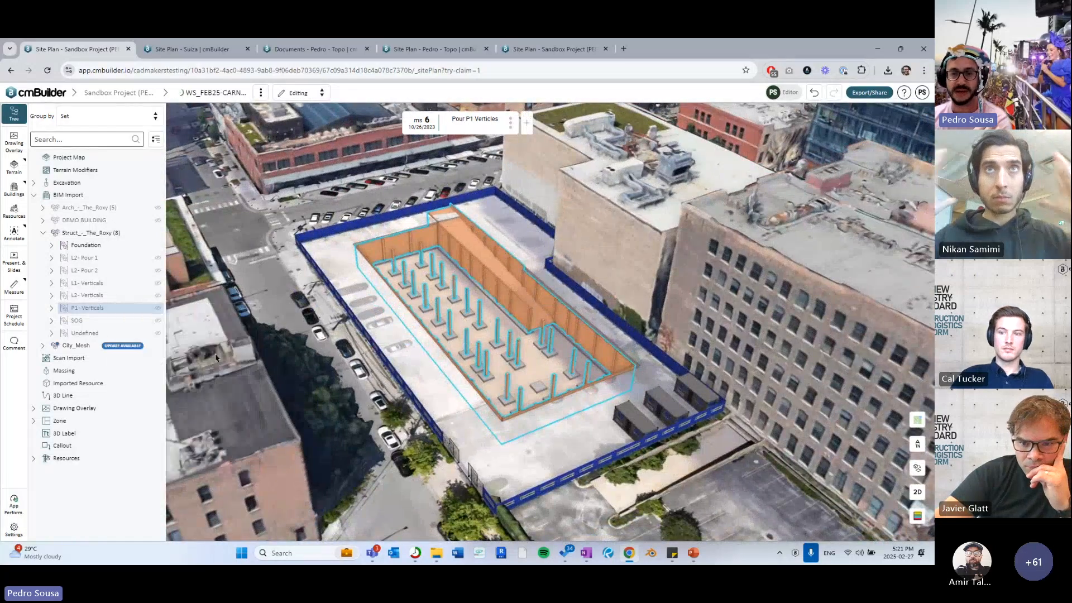
Edit the P1- Verticals elements and assign the New construction animation type in their presentation visuals
right_click(484, 288)
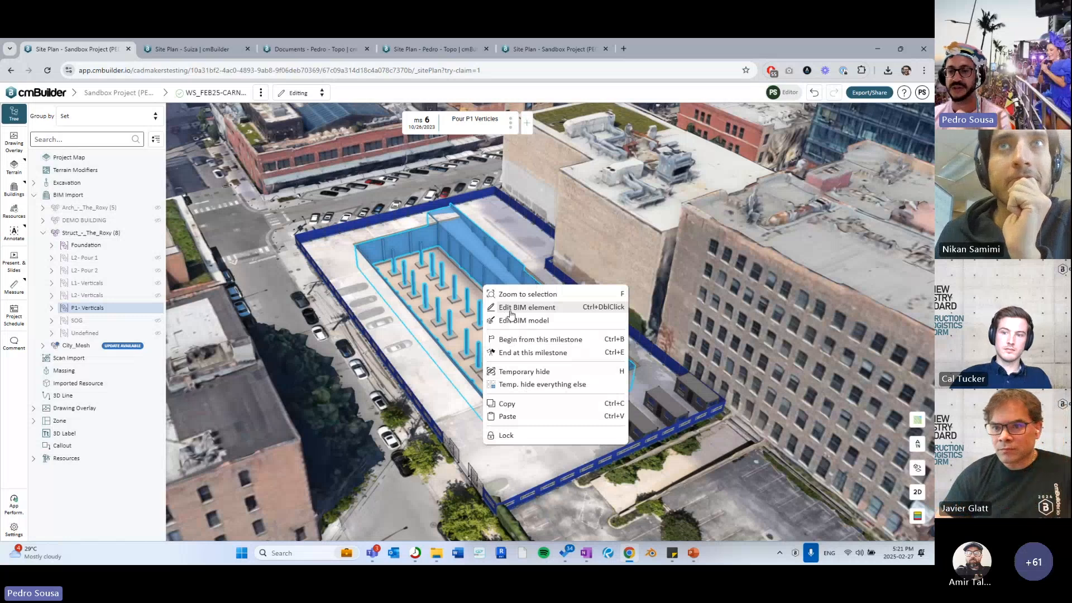
left_click(516, 308)
left_click(750, 179)
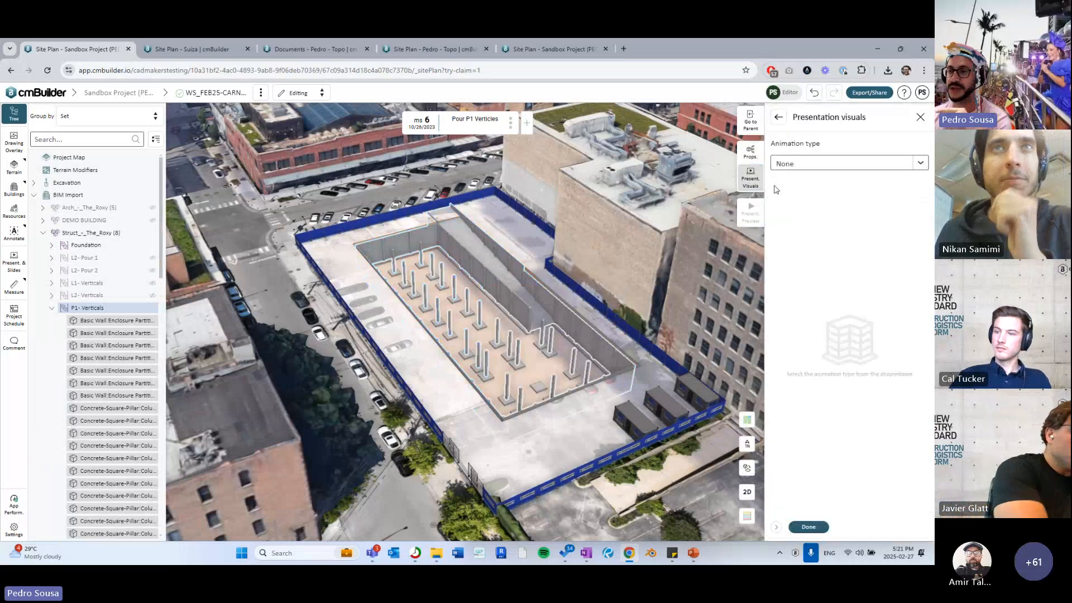
left_click(832, 163)
left_click(831, 184)
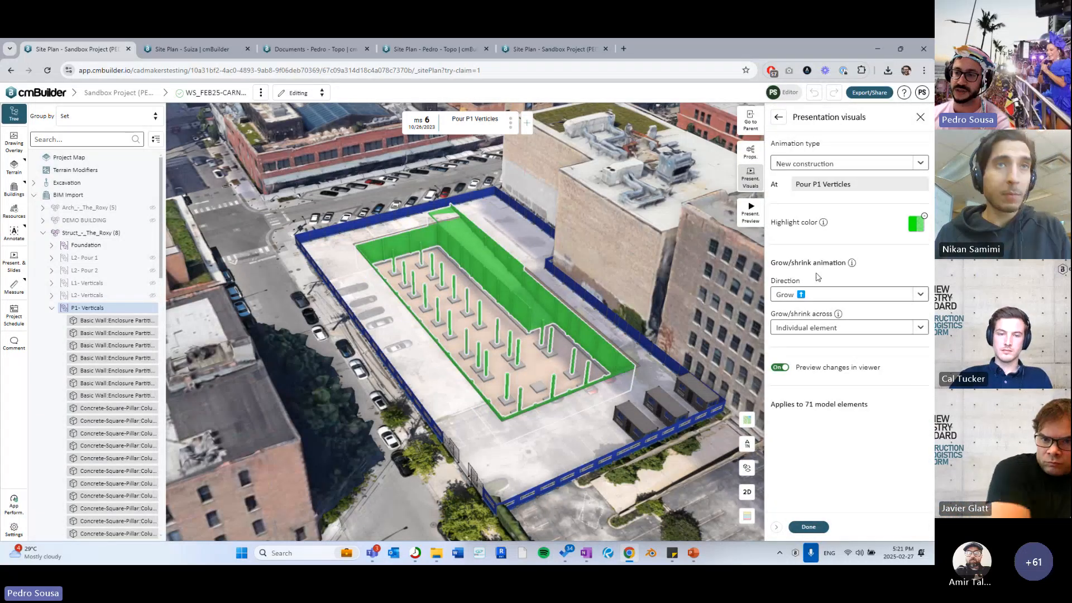
Make the P1- Verticals' grow animation run across the whole model and finish editing the elements
left_click(844, 330)
left_click(828, 451)
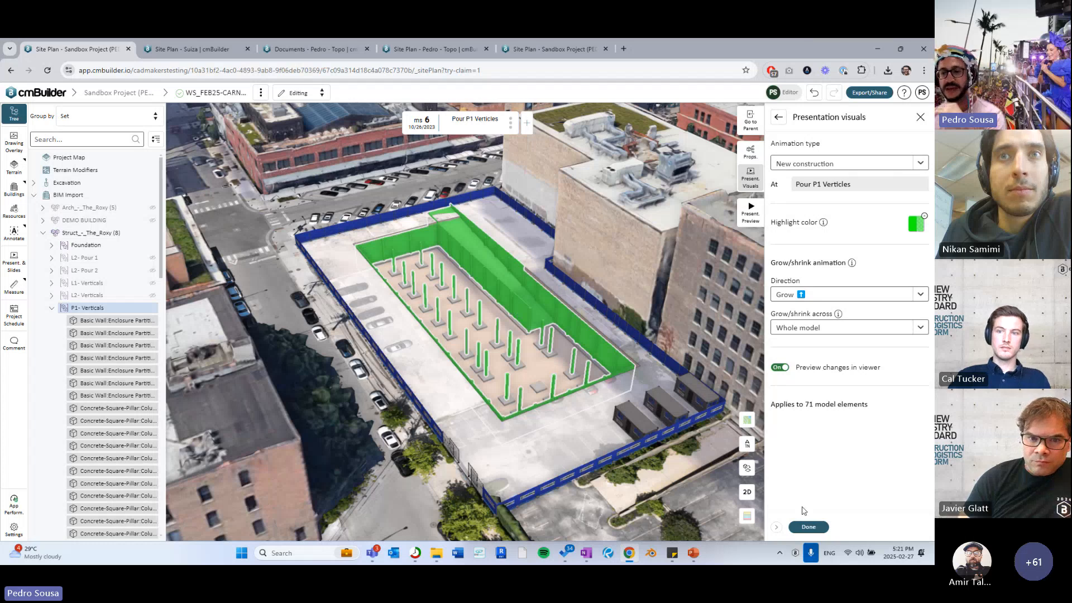
left_click(822, 527)
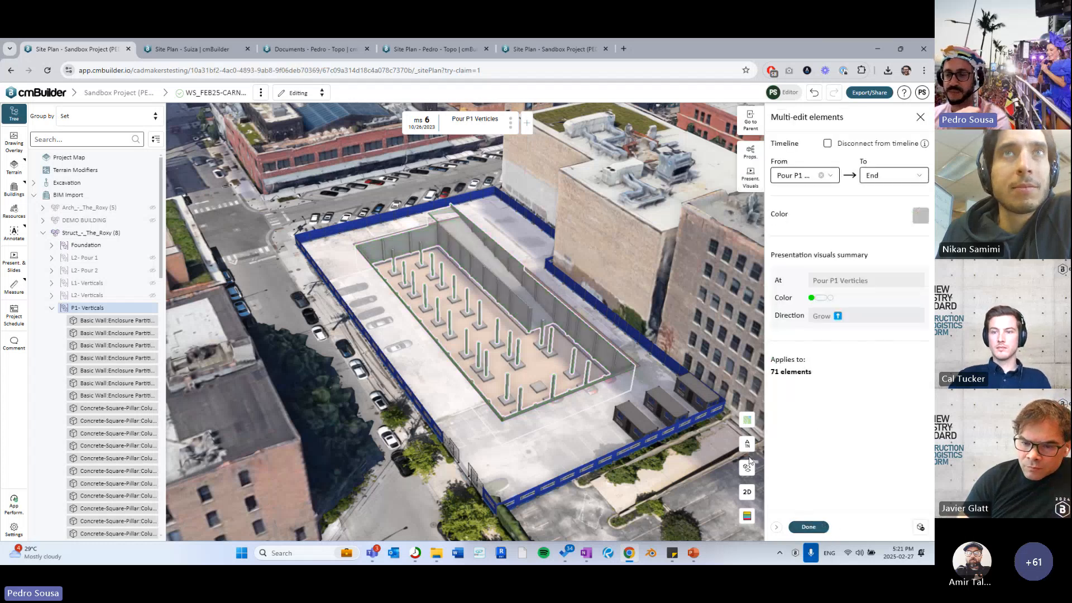
left_click(808, 527)
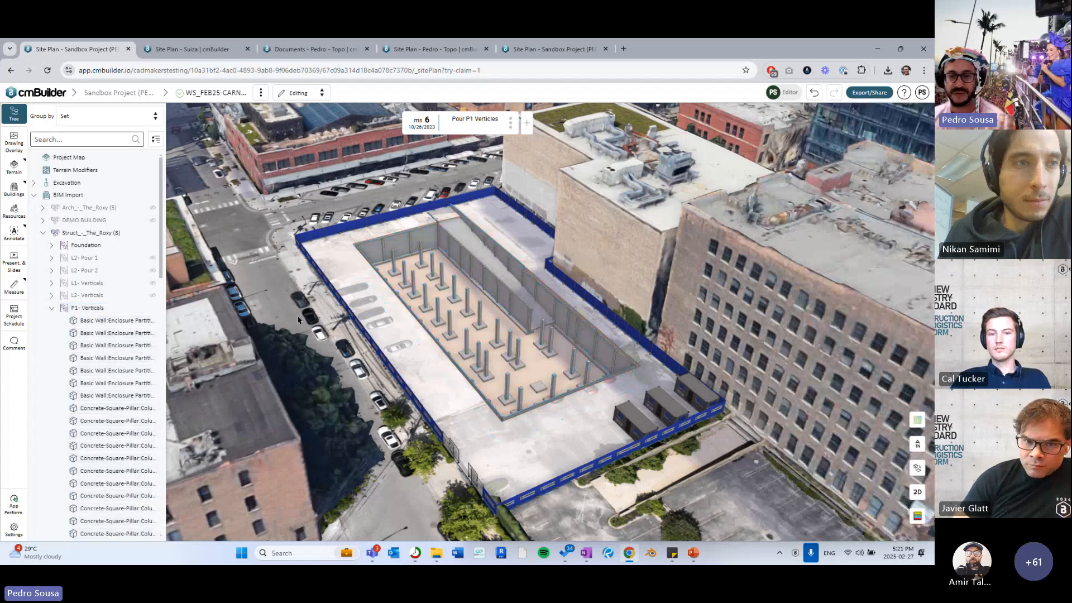
Set the duration of the Pour P1 Verticles milestone's default slide to 7 seconds
scroll(309, 314, "up", 3)
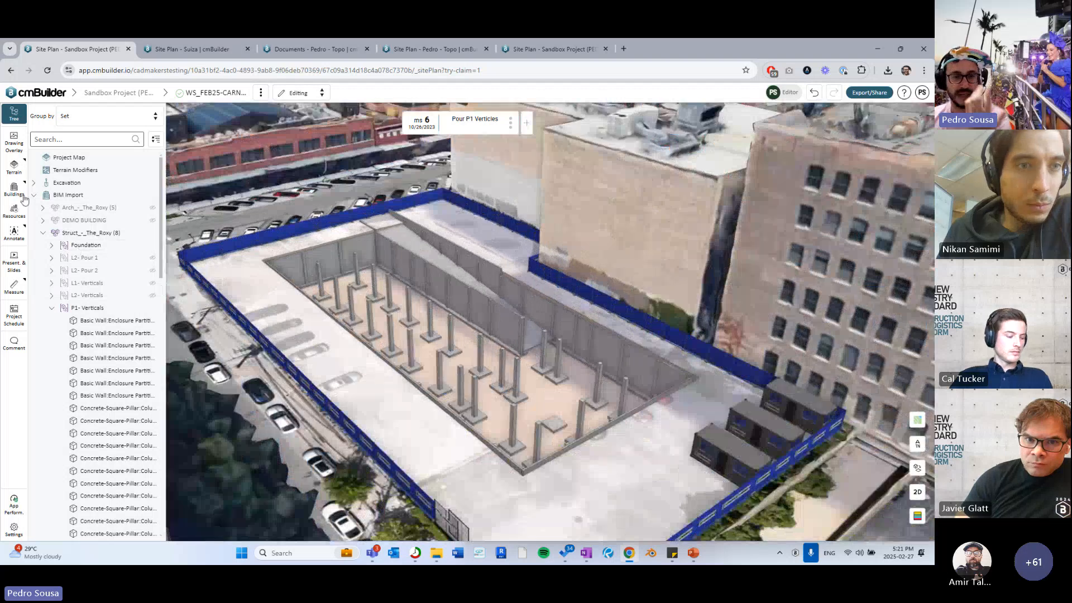
left_click(11, 254)
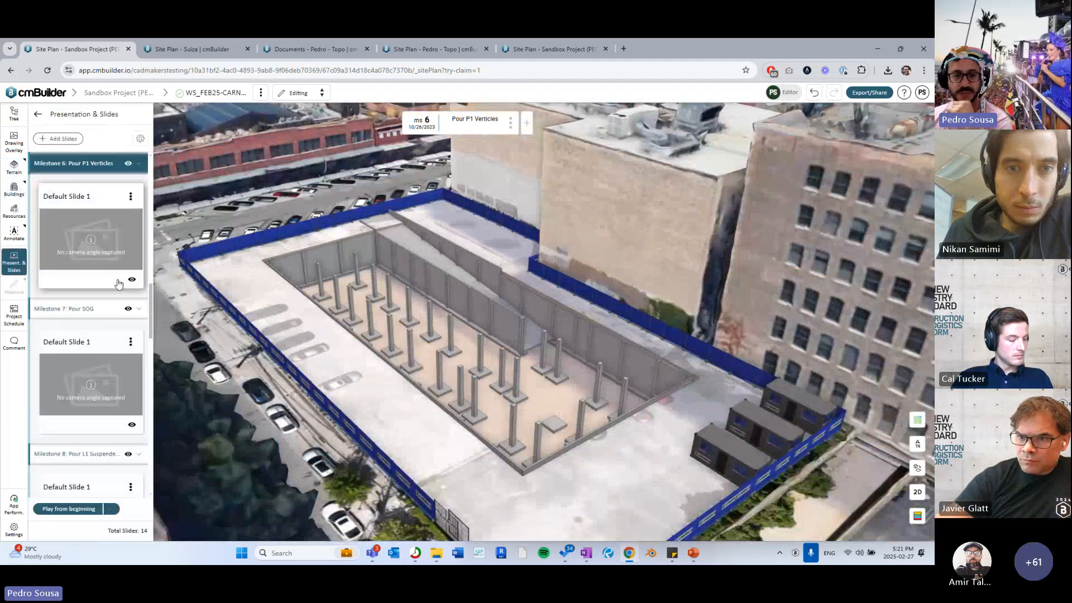
left_click(131, 196)
left_click(156, 215)
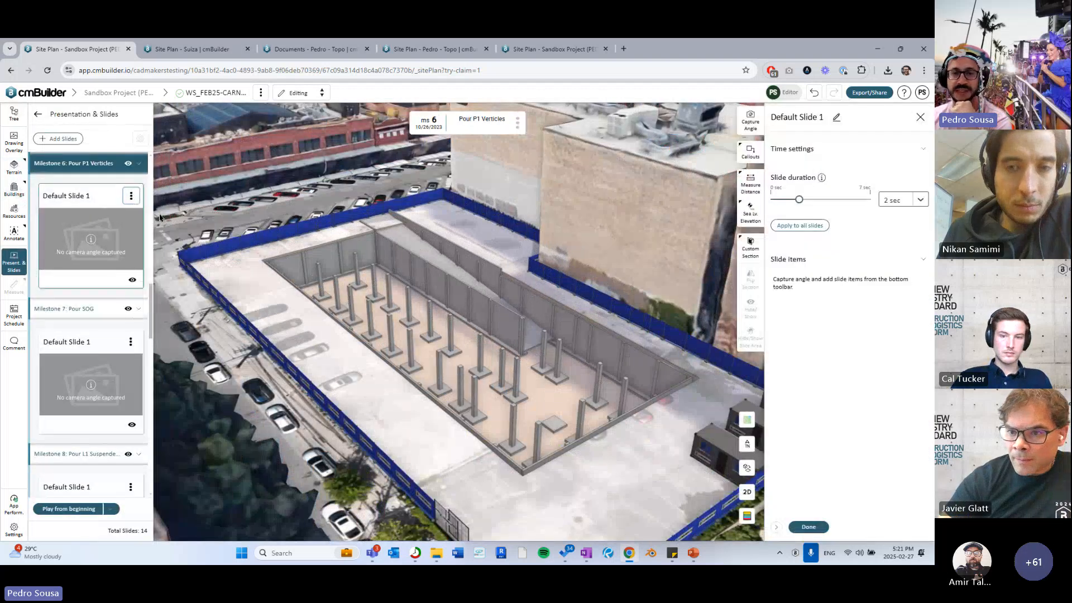
left_click_drag(799, 199, 871, 200)
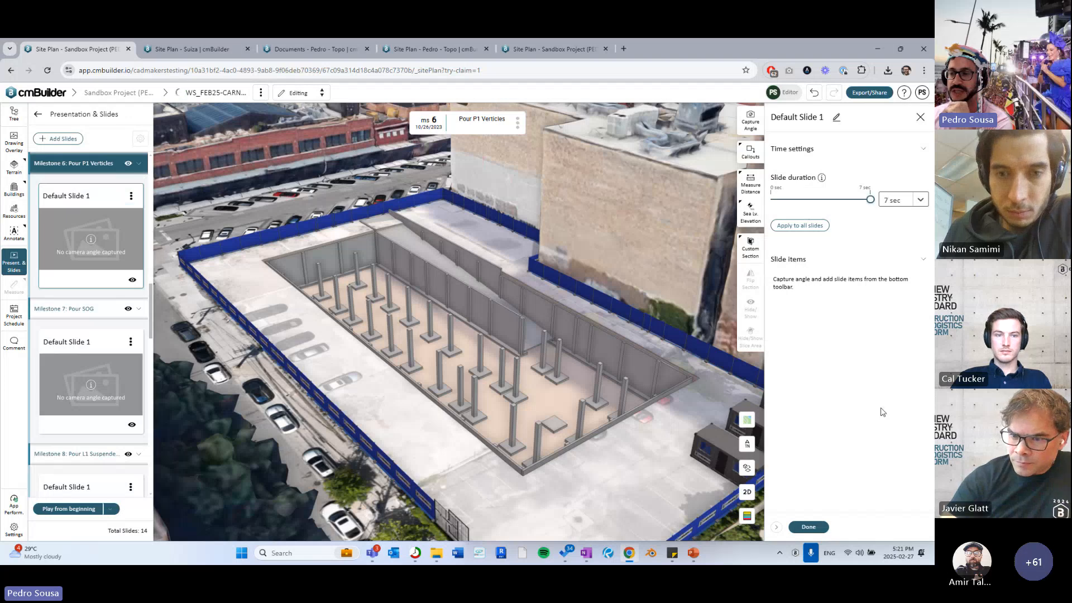
left_click(809, 527)
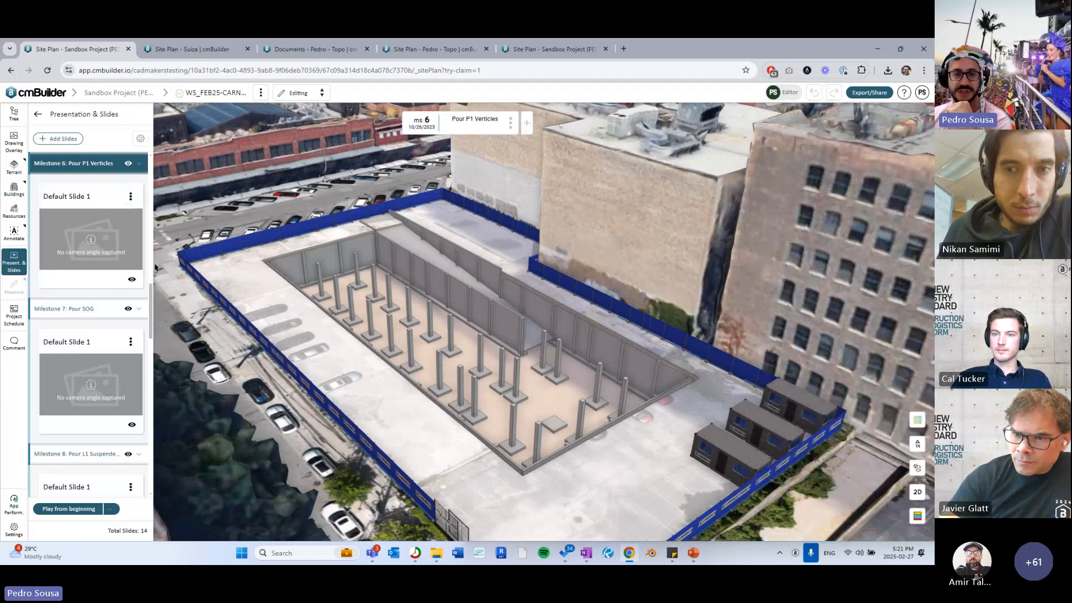
Set the duration of the Pour Concrete Footings milestone's default slide to 7 seconds
scroll(154, 268, "up", 1)
scroll(110, 278, "up", 3)
left_click(130, 251)
left_click(154, 268)
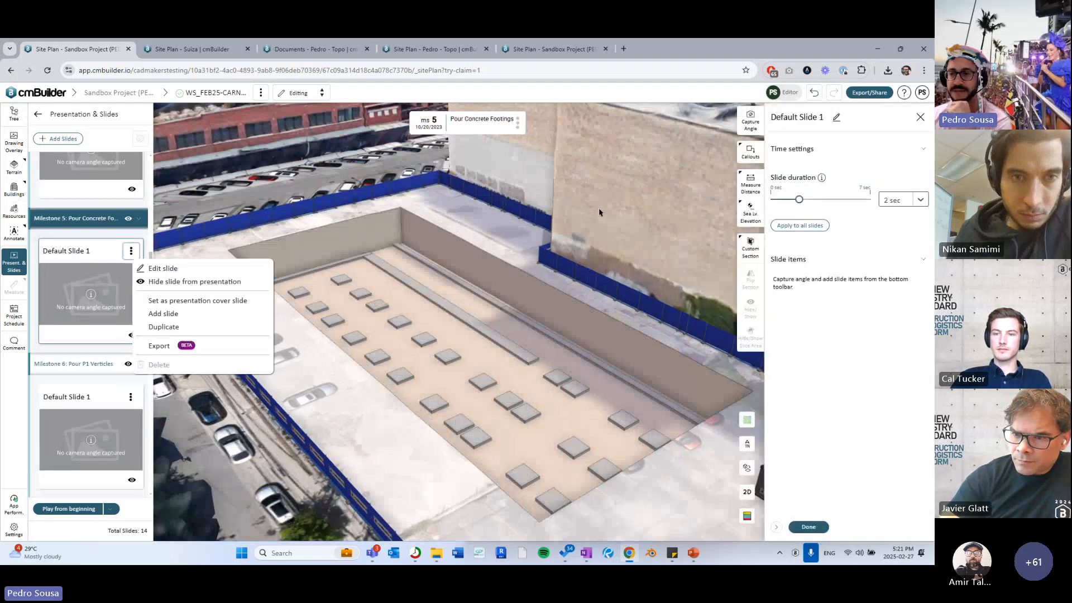
left_click_drag(798, 200, 872, 201)
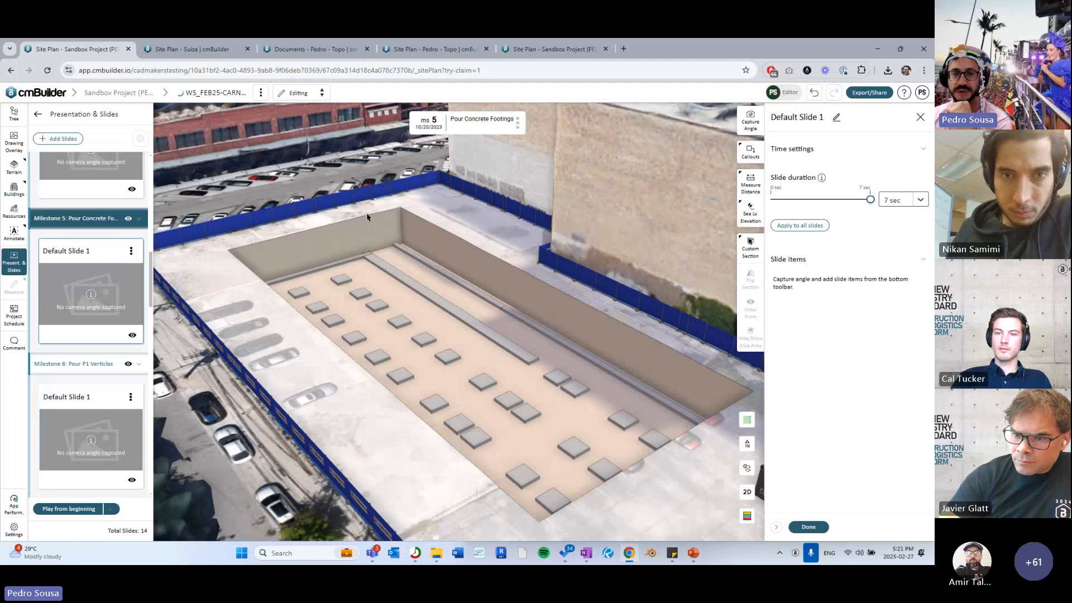
Play the presentation from the Bulk Excavation 1 milestone's slide to review the foundation and P1 verticals animations, and exit the playback
left_click(104, 173)
left_click(112, 508)
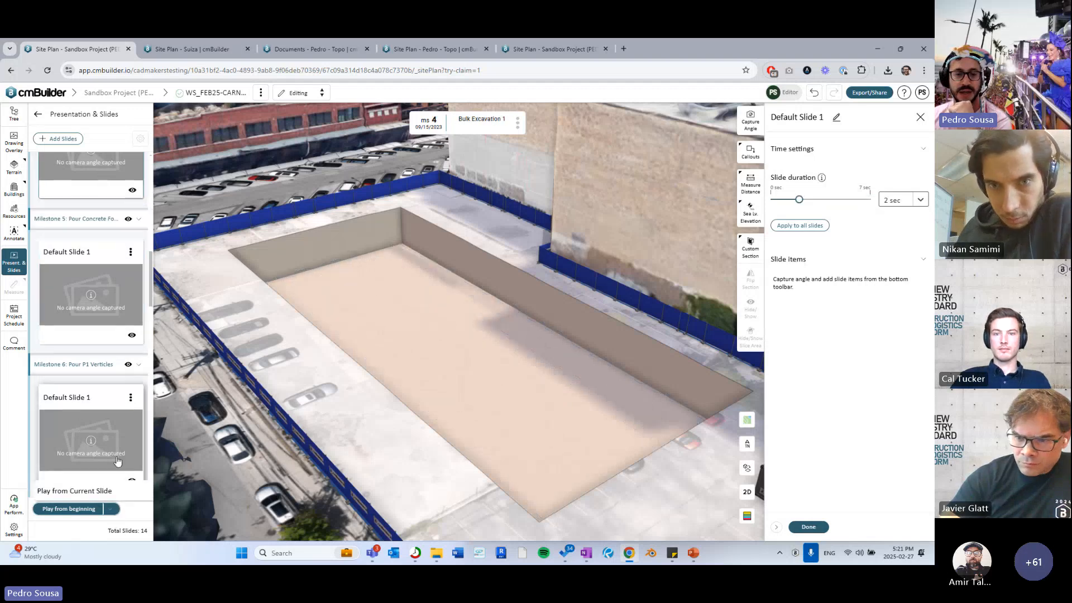
left_click(111, 491)
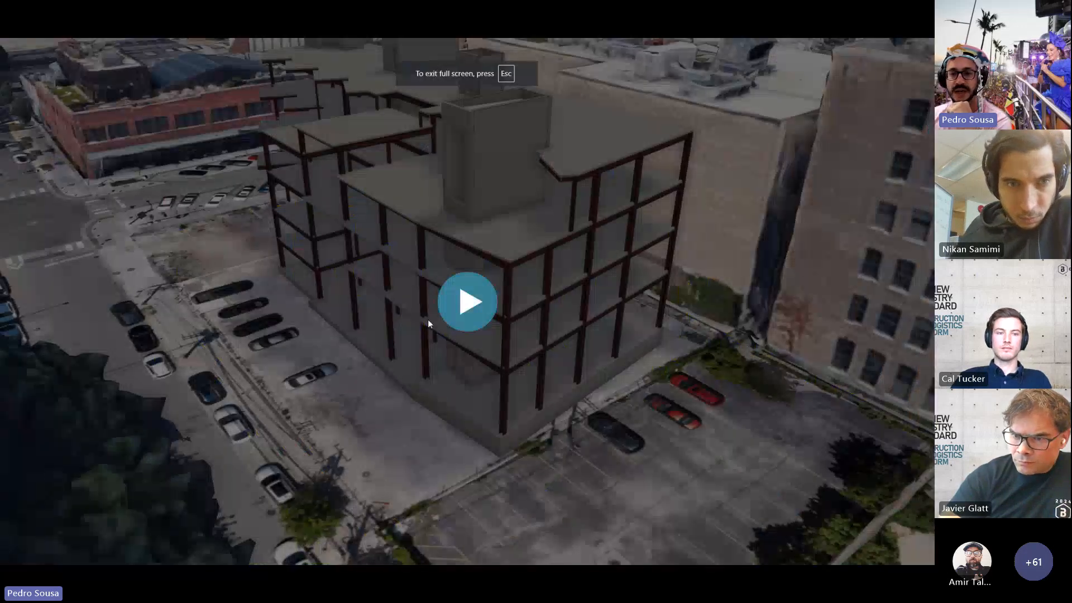
left_click(466, 294)
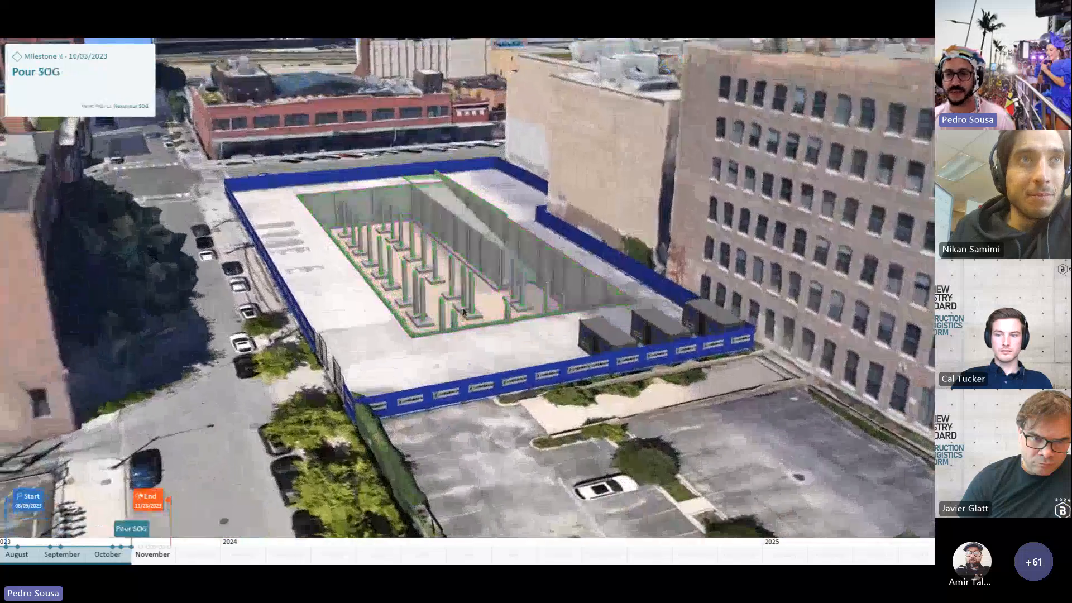
key("Escape")
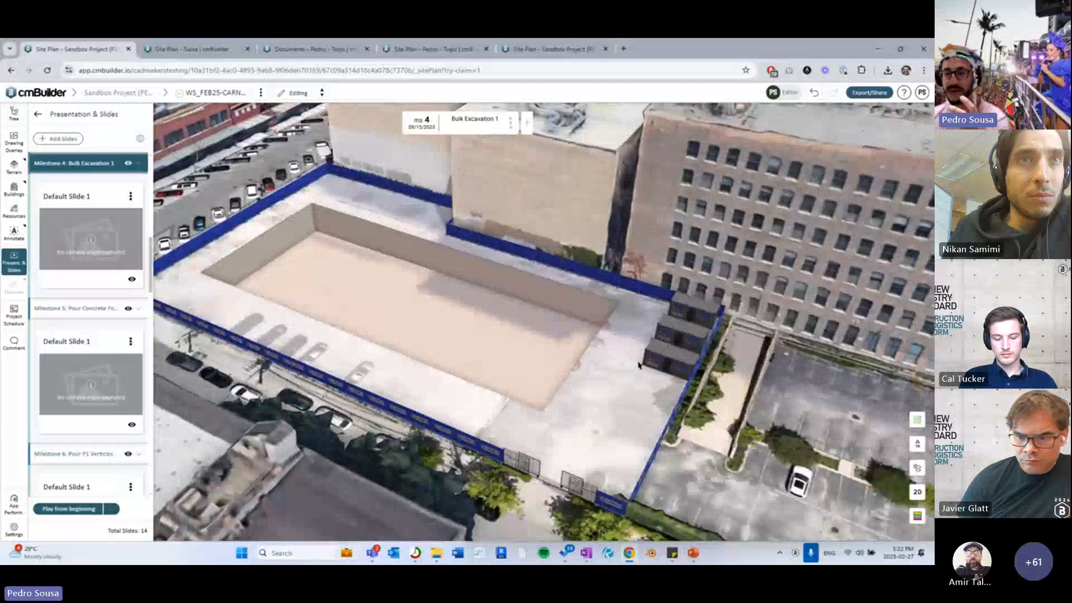
Show the site at the Pour P1 Verticles milestone and examine the excavation and the neighbouring parking lot
left_click_drag(626, 386, 540, 336)
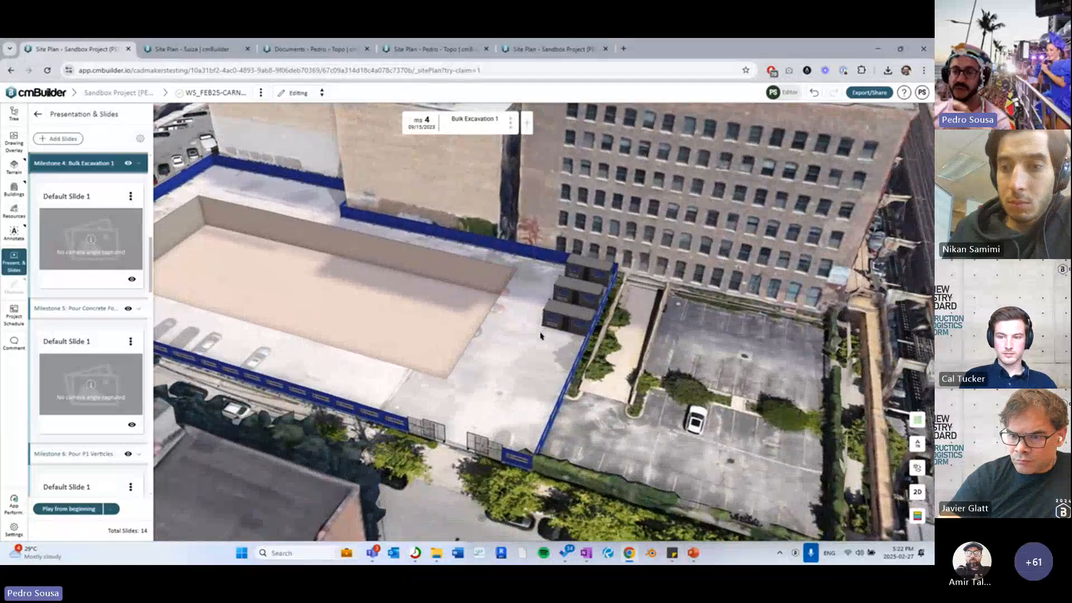
left_click_drag(652, 492, 685, 477)
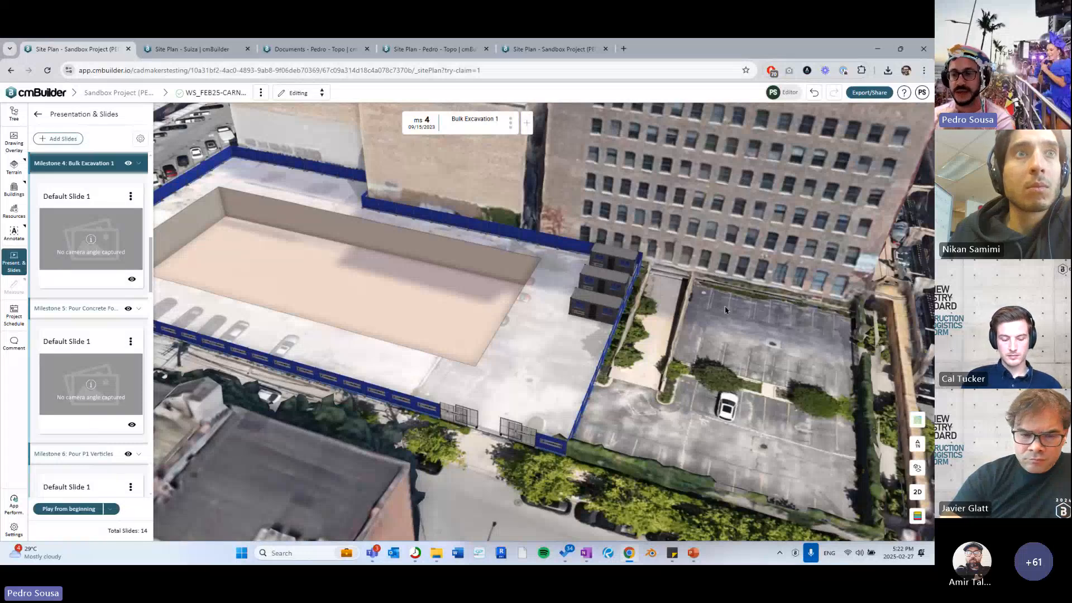
left_click_drag(717, 286, 586, 323)
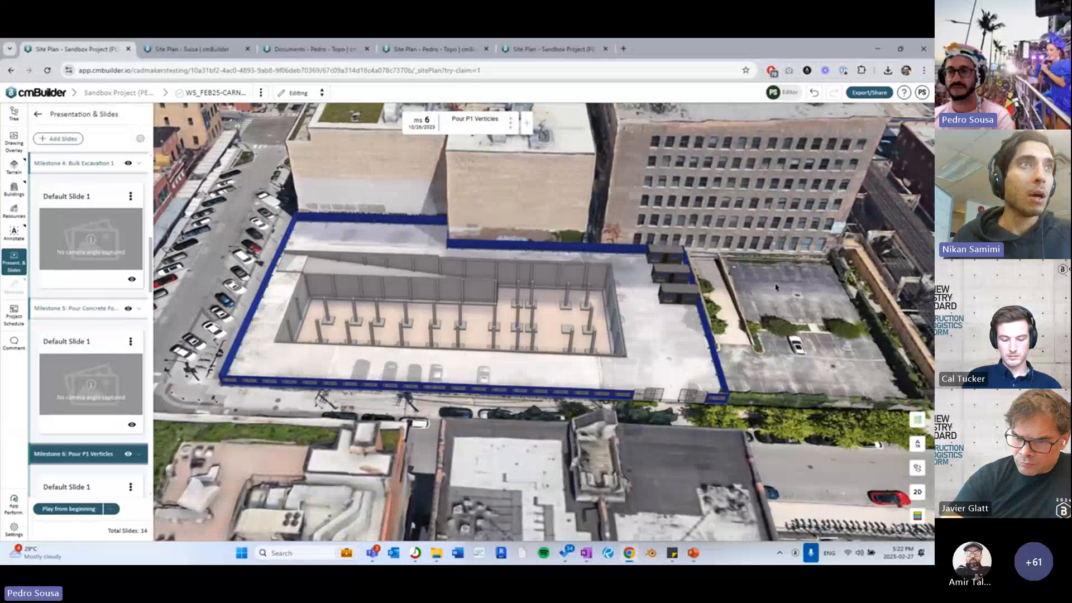
left_click_drag(785, 290, 773, 315)
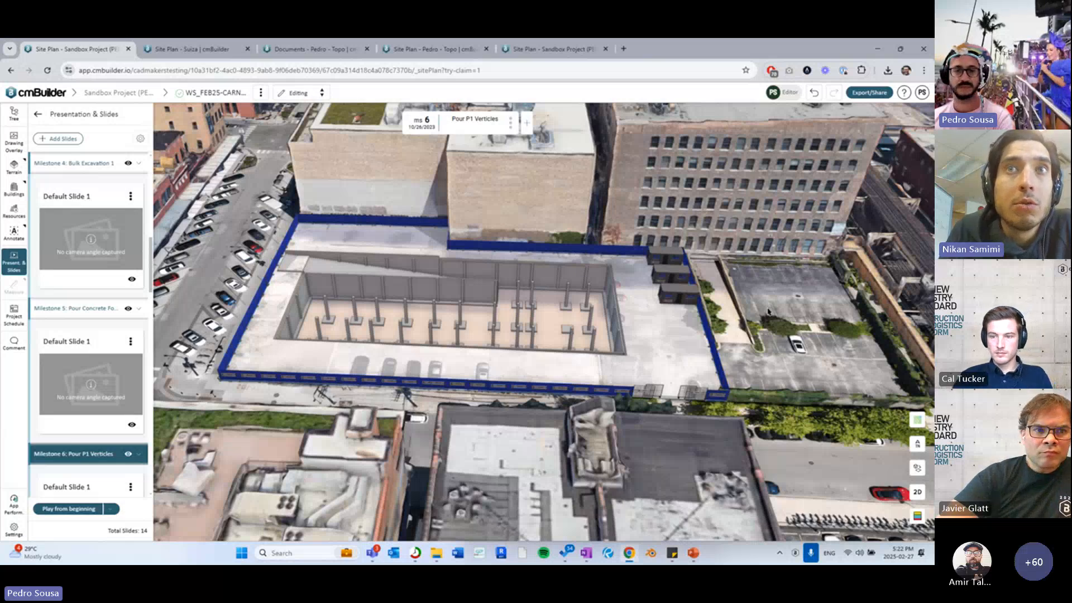
Leave the presentation slides and collapse the Struct_-_The_Roxy model in the project tree
key("Escape")
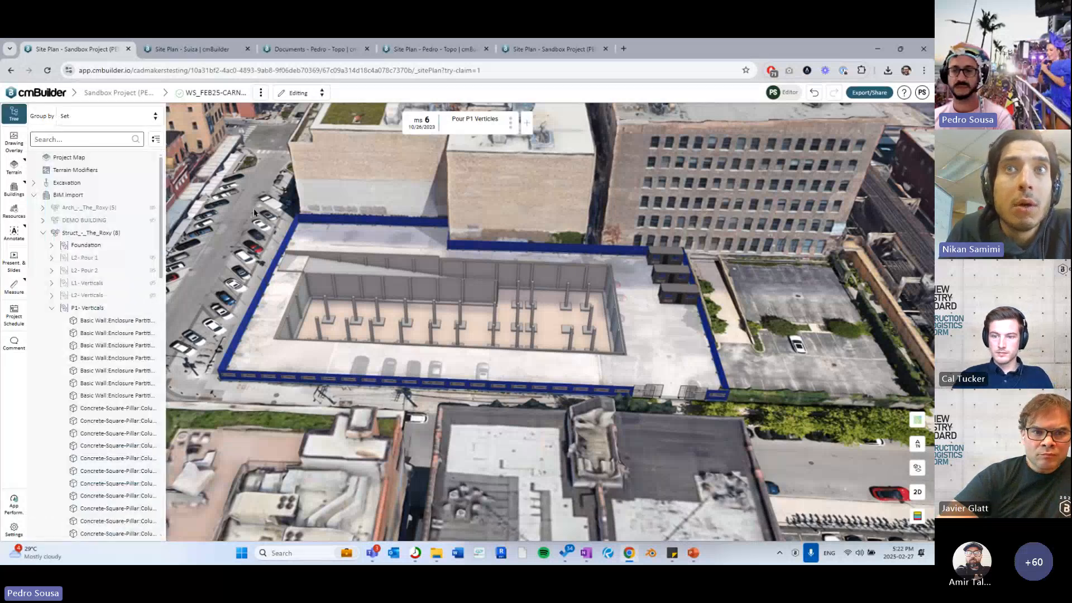
left_click(44, 233)
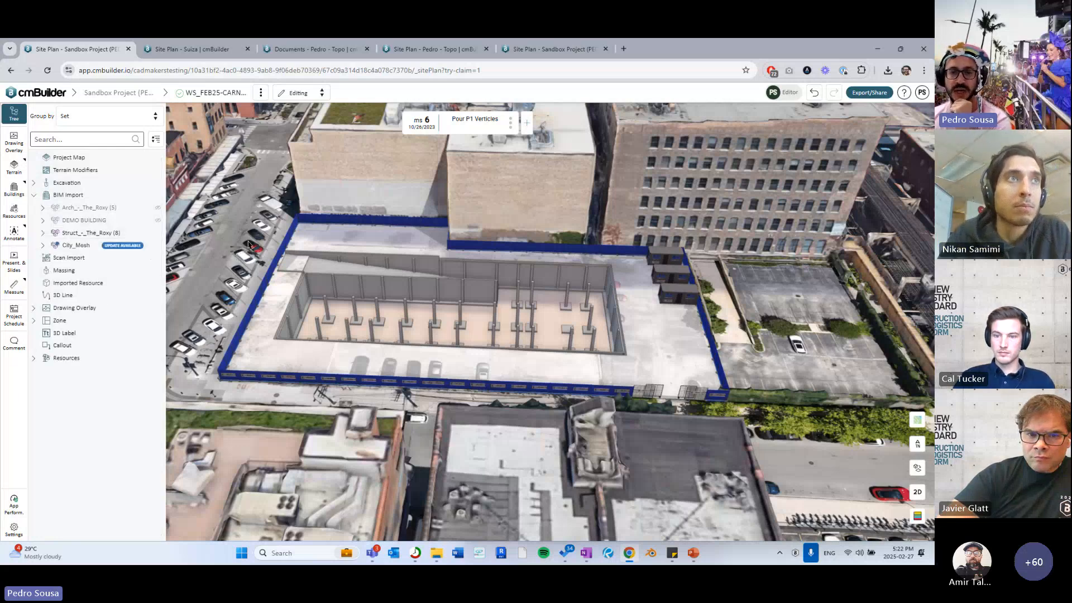
Open the list of help and support resources
left_click_drag(250, 244, 296, 244)
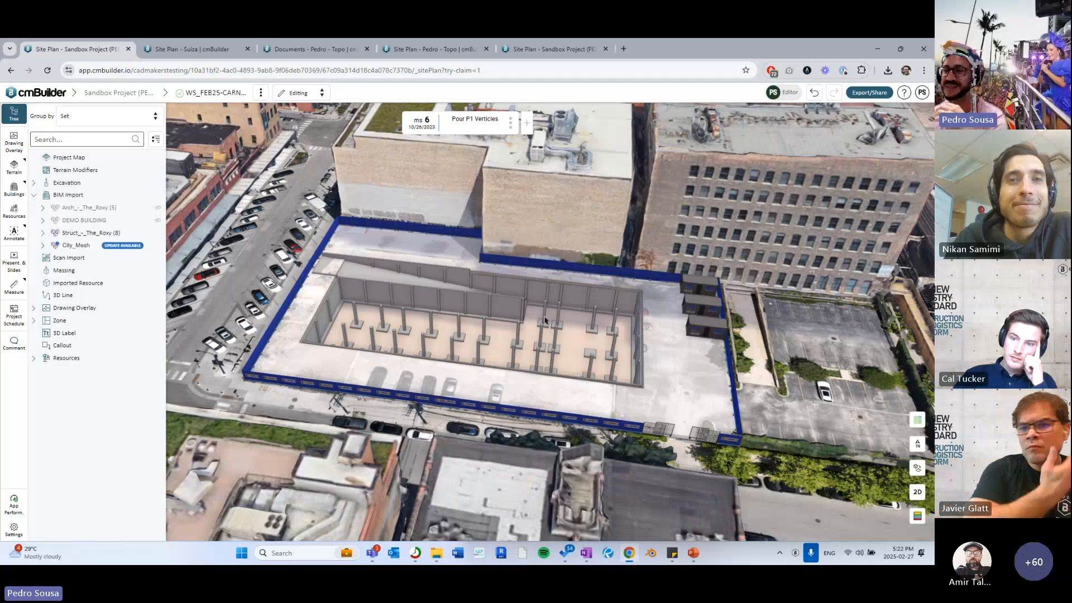
left_click(904, 93)
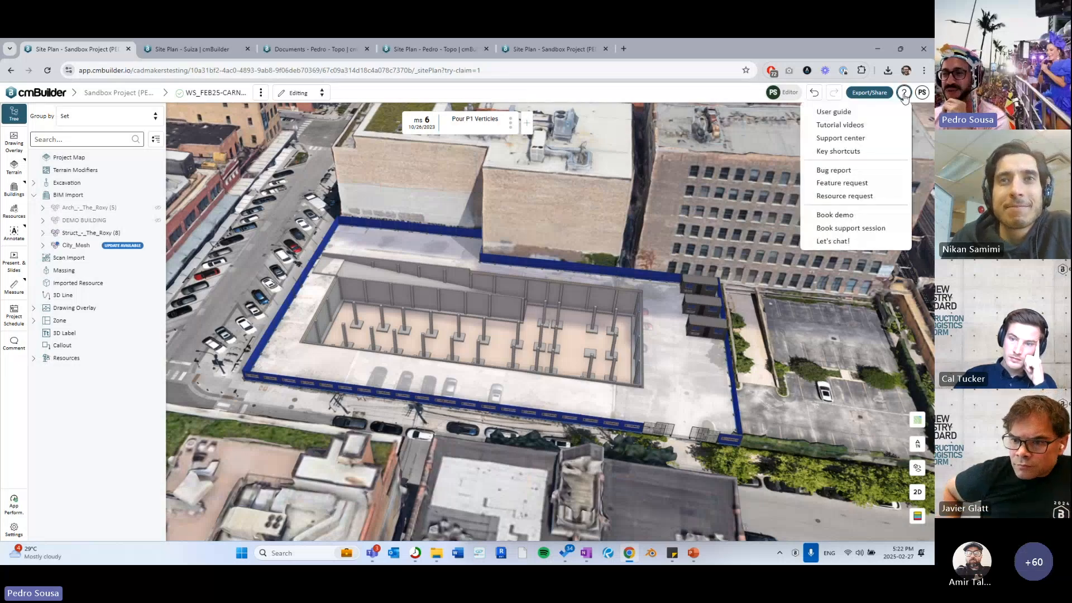